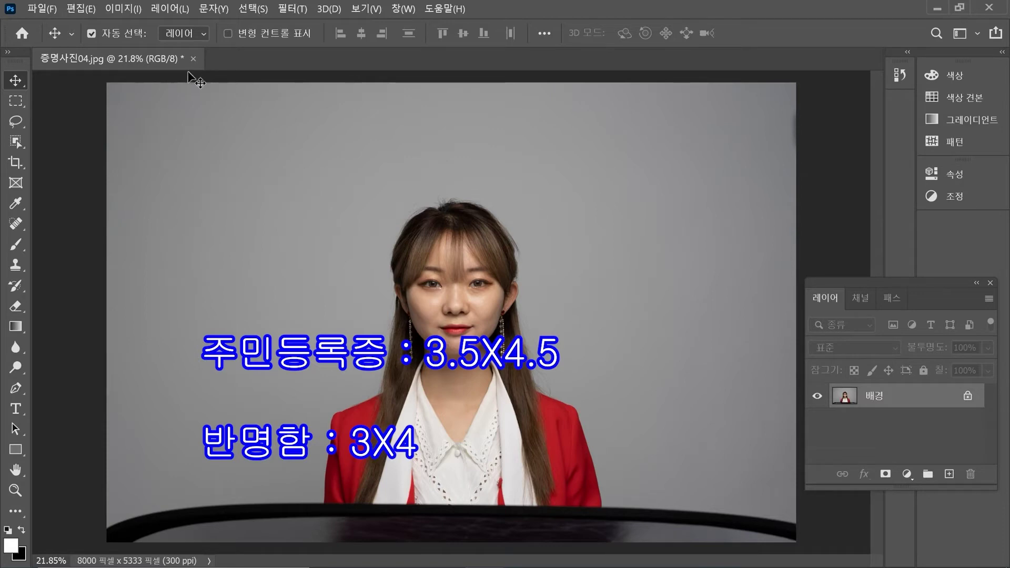
pyautogui.click(16, 162)
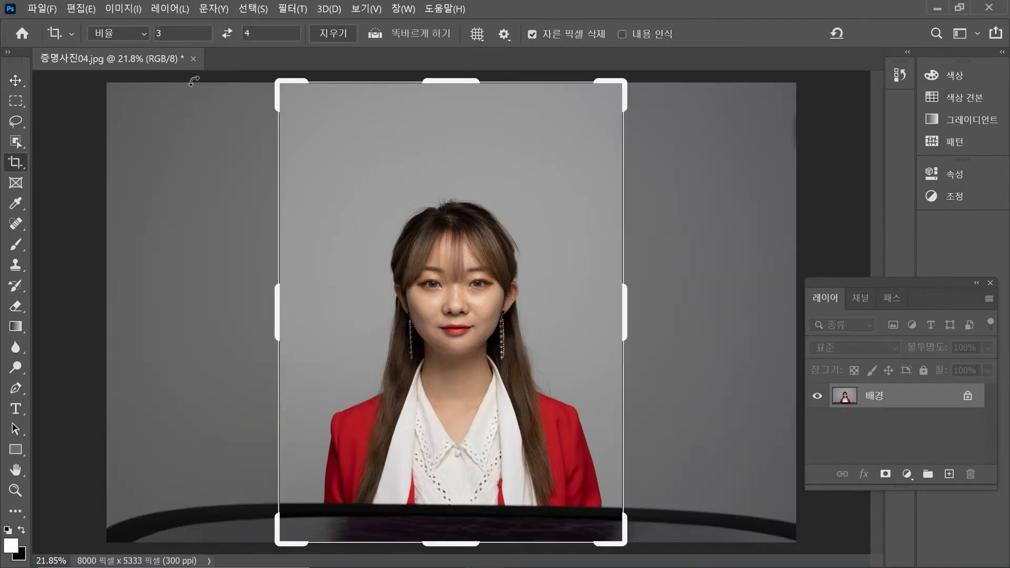
pyautogui.press('Escape')
pyautogui.click(14, 78)
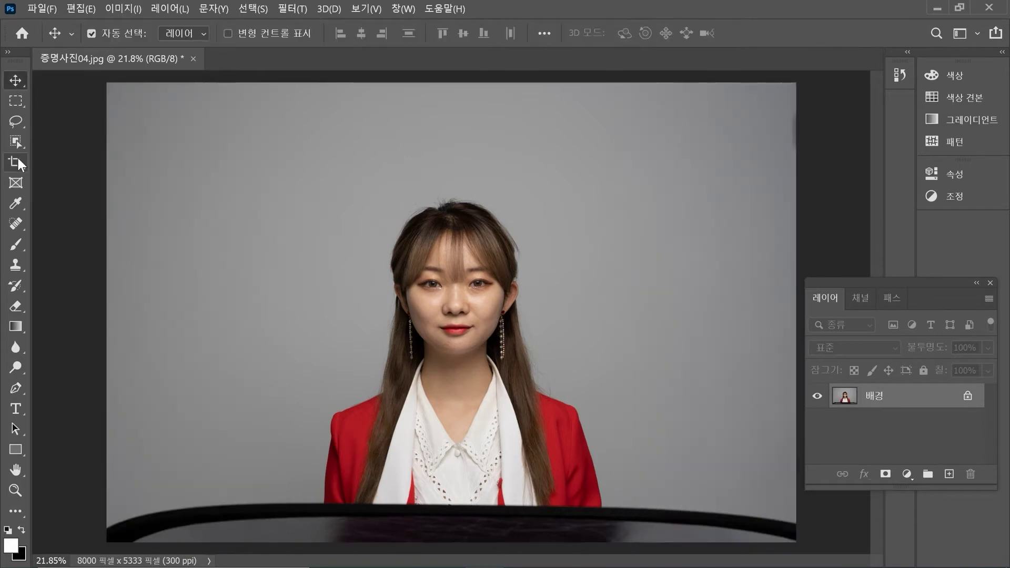
# Set up the Crop tool with a custom ratio of 3 to 4.
pyautogui.click(14, 163)
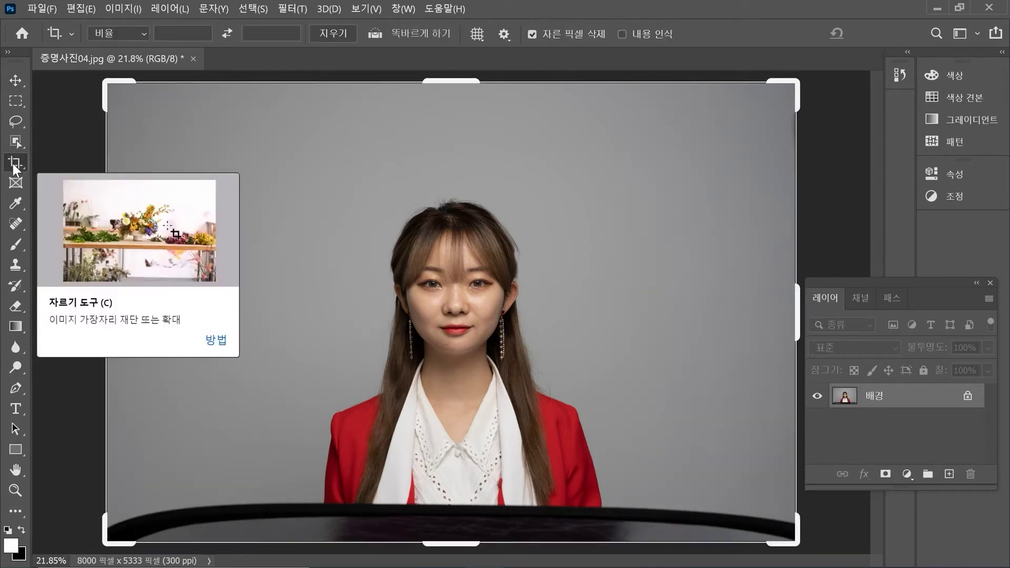
pyautogui.click(125, 32)
pyautogui.click(122, 145)
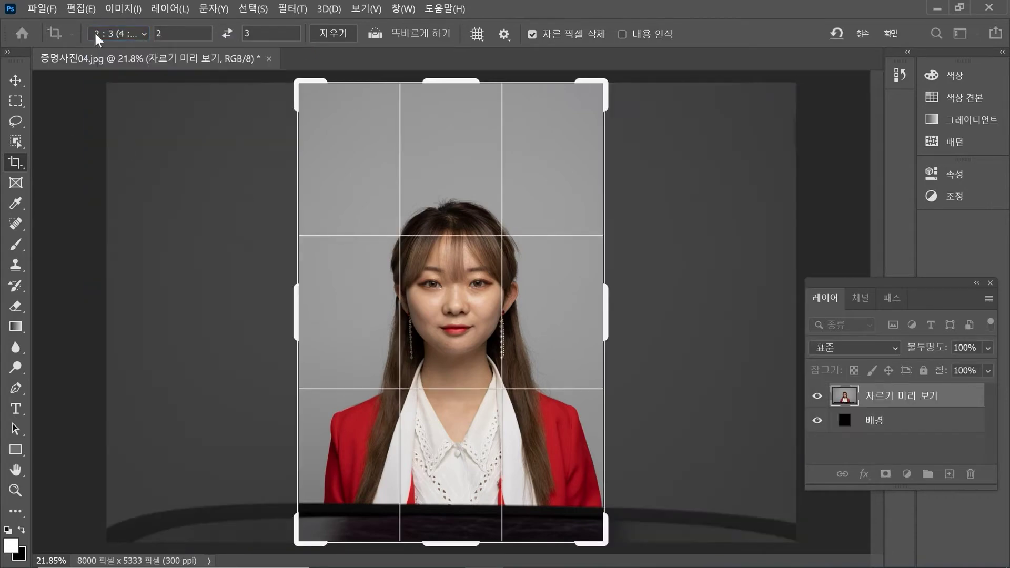
pyautogui.click(119, 33)
pyautogui.scroll(3, 131, 53)
pyautogui.click(122, 42)
pyautogui.press('Escape')
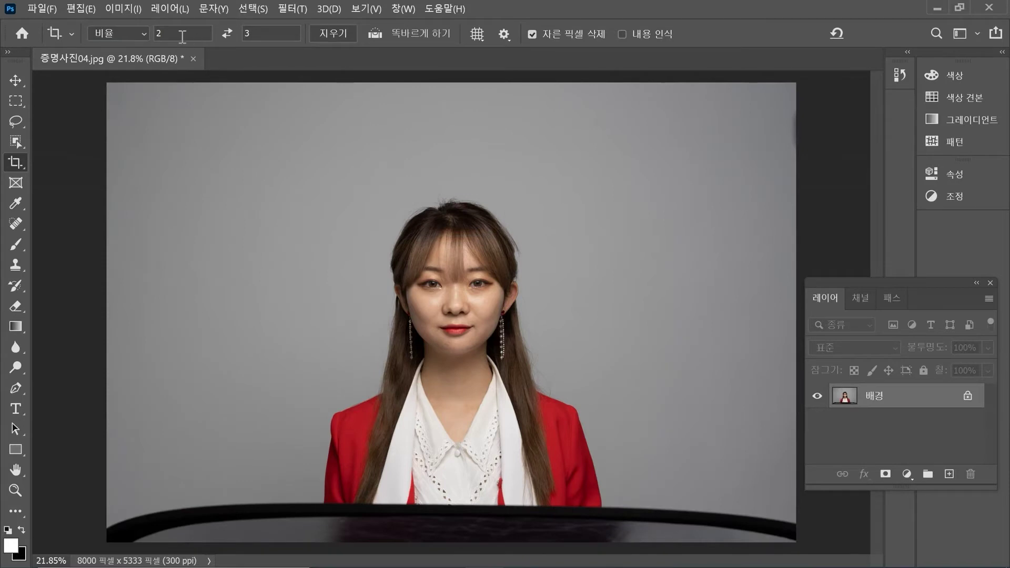
pyautogui.write('3')
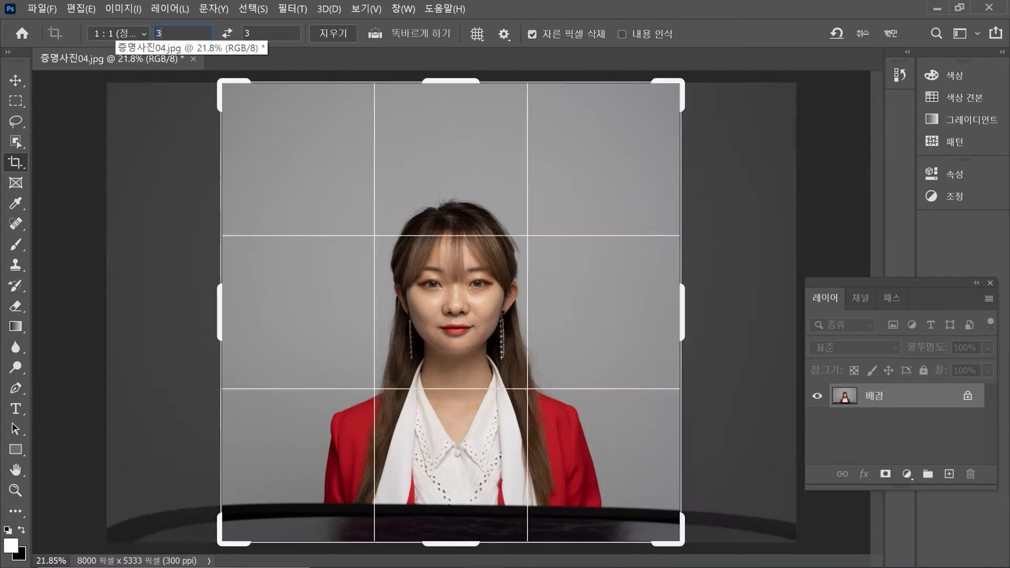
pyautogui.press('Tab')
pyautogui.write('4')
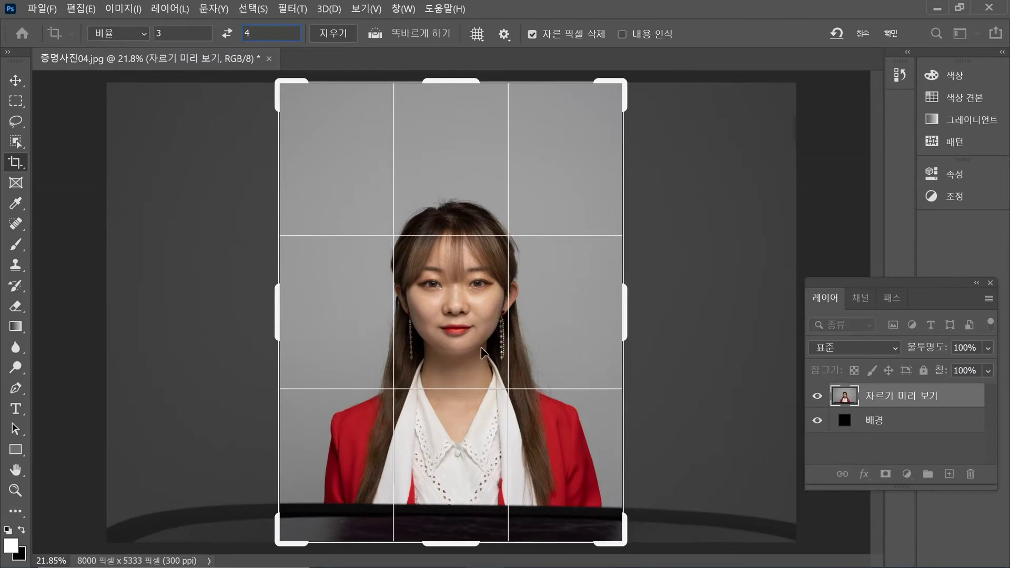
# Tighten the crop frame around the woman's head and shoulders, centre her face in it, and apply the crop.
pyautogui.moveTo(625, 538); pyautogui.dragTo(611, 512)
pyautogui.moveTo(474, 331); pyautogui.dragTo(458, 331)
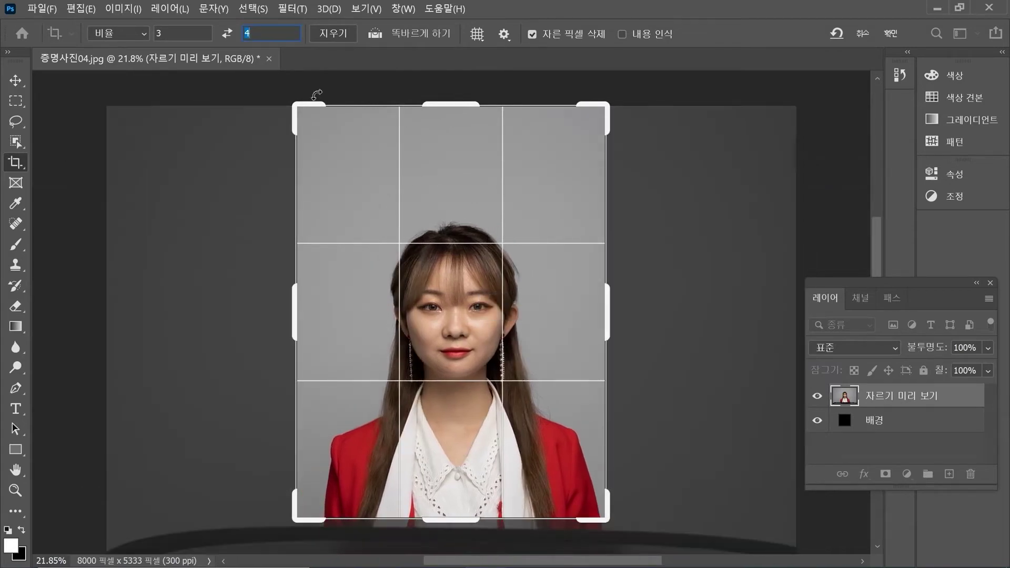
pyautogui.moveTo(289, 108); pyautogui.dragTo(323, 141)
pyautogui.moveTo(449, 337)
pyautogui.mouseDown()
pyautogui.moveTo(430, 337)
pyautogui.moveTo(458, 334)
pyautogui.mouseUp()
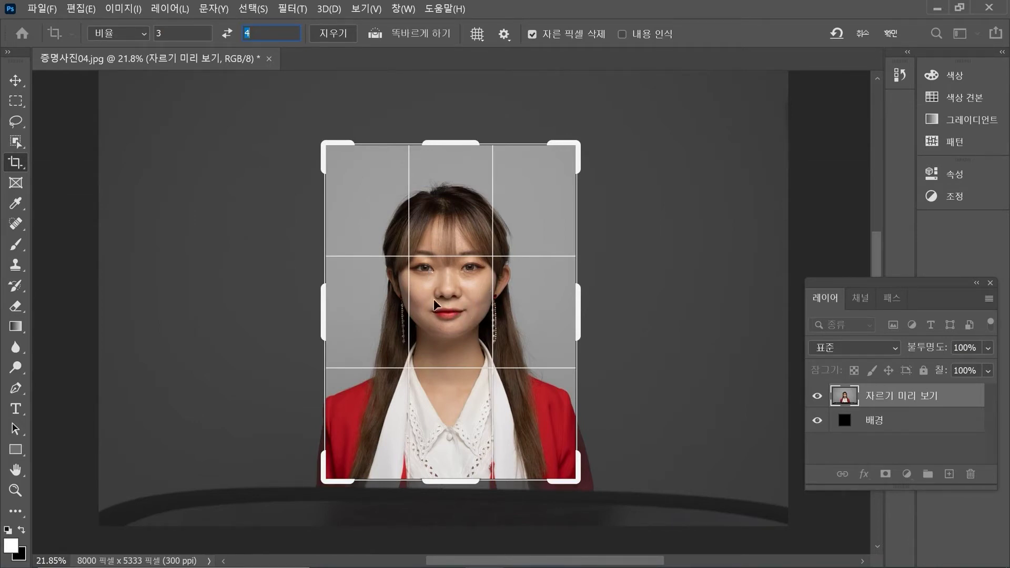
pyautogui.moveTo(463, 302)
pyautogui.mouseDown()
pyautogui.moveTo(478, 302)
pyautogui.moveTo(445, 305)
pyautogui.moveTo(457, 306)
pyautogui.moveTo(449, 302)
pyautogui.moveTo(456, 296)
pyautogui.mouseUp()
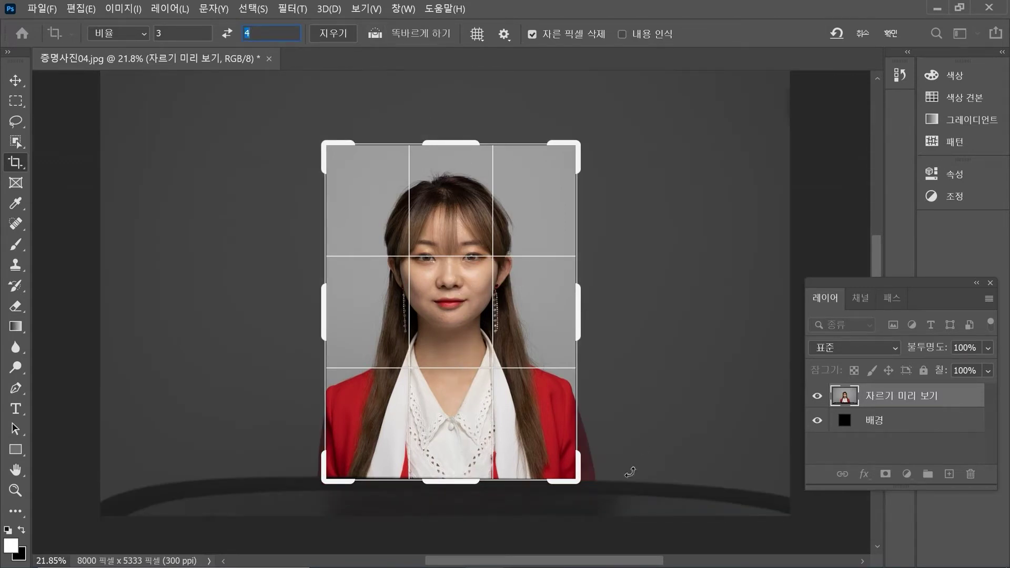
pyautogui.moveTo(571, 480); pyautogui.dragTo(567, 473)
pyautogui.moveTo(448, 322); pyautogui.dragTo(450, 317)
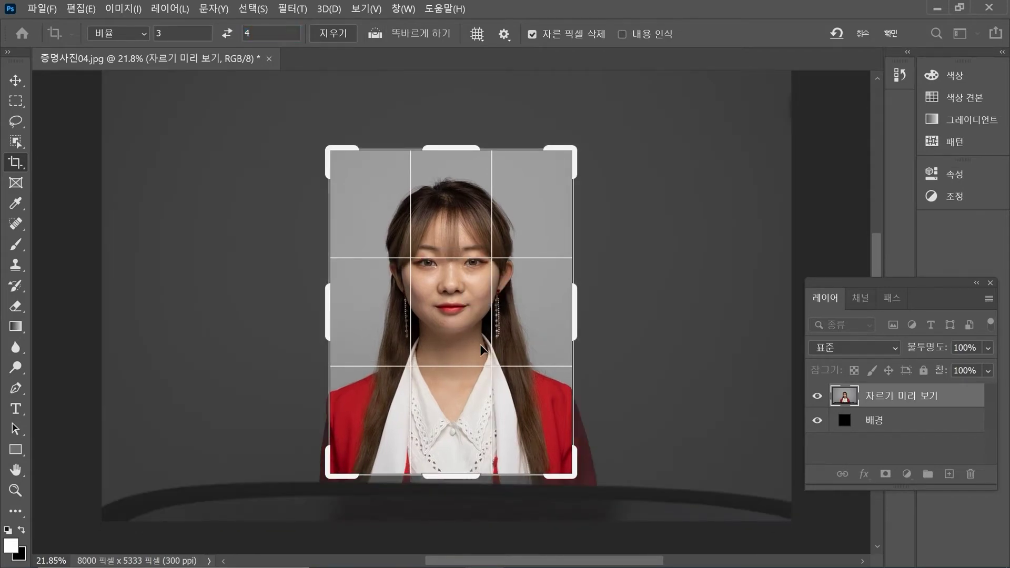
pyautogui.press('Return')
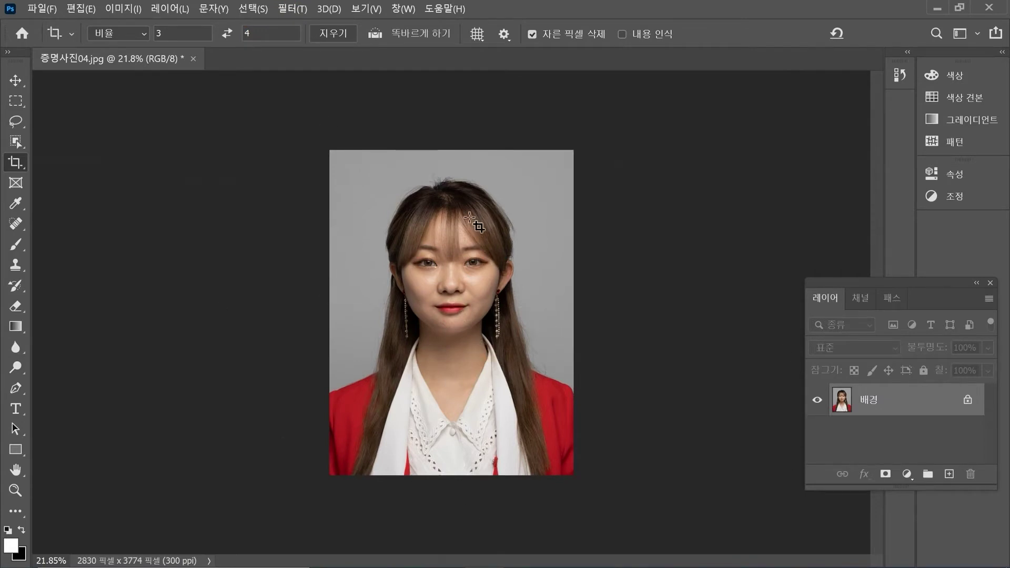
# Choose the Clone Stamp tool with the soft round brush at 100 px.
pyautogui.scroll(5, 408, 153)
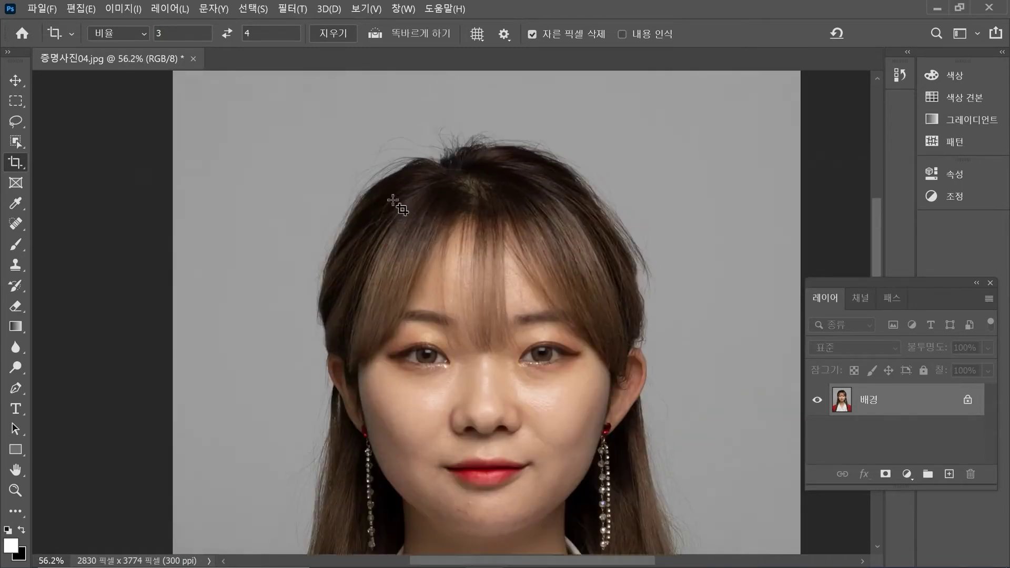
pyautogui.click(14, 270)
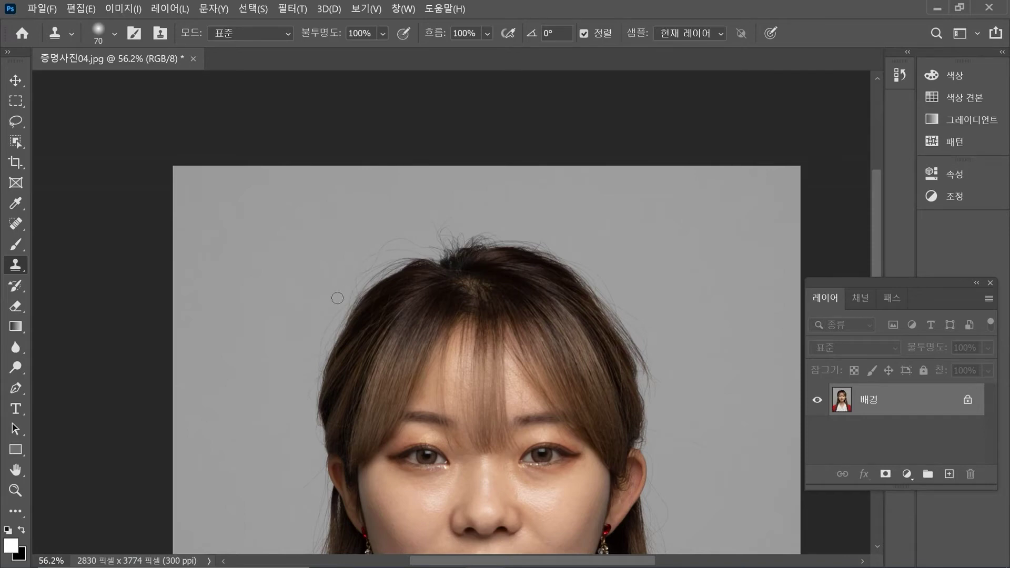
pyautogui.click(114, 33)
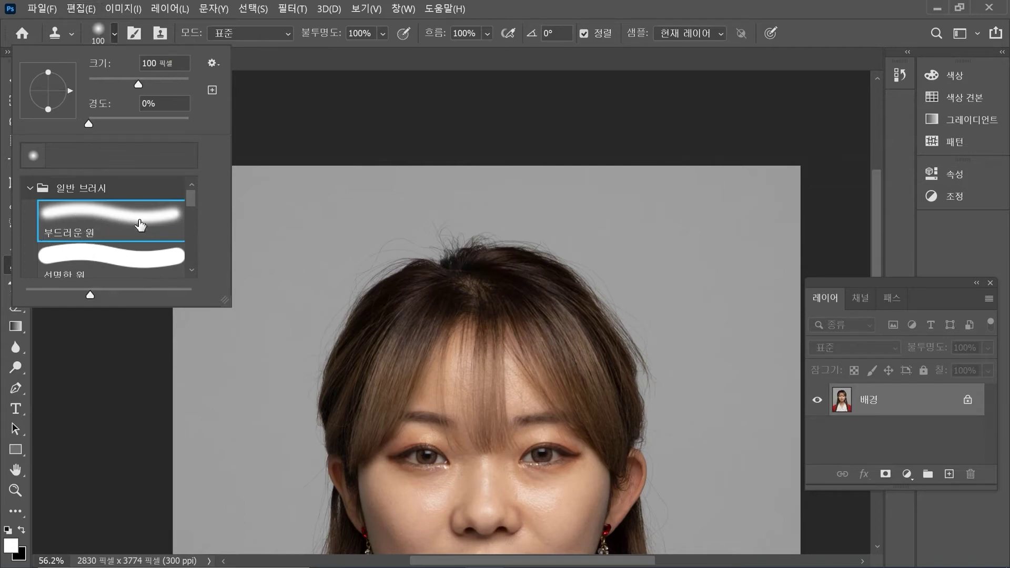
pyautogui.click(101, 220)
pyautogui.click(333, 165)
# Clone clean grey background over the stray hairs on the image's left side, from beside the forehead down past the ear.
pyautogui.scroll(4, 268, 448)
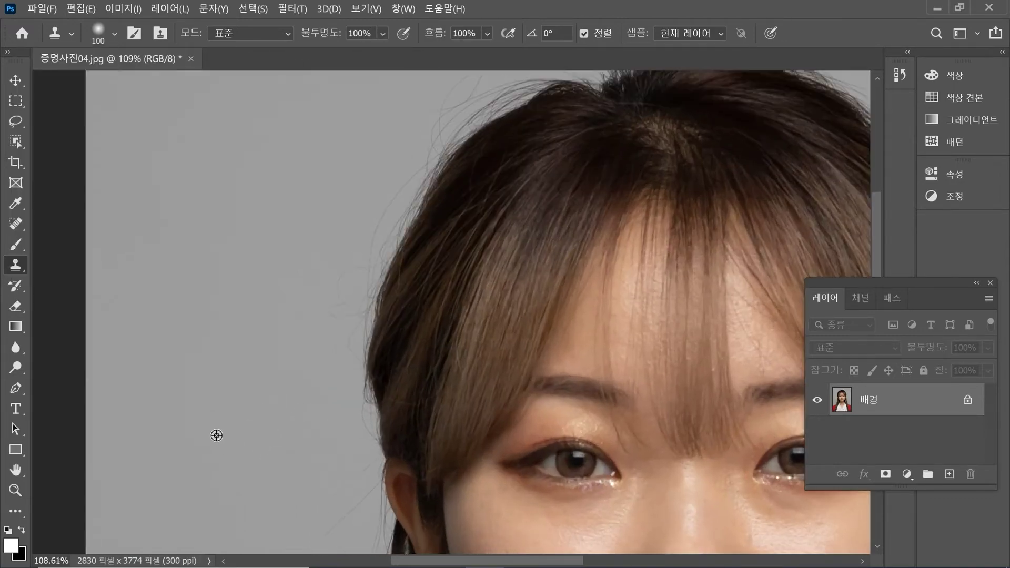
pyautogui.keyDown('alt'); pyautogui.click(217, 435); pyautogui.keyUp('alt')
pyautogui.moveTo(338, 300)
pyautogui.mouseDown()
pyautogui.moveTo(352, 258)
pyautogui.moveTo(339, 357)
pyautogui.moveTo(347, 271)
pyautogui.moveTo(436, 94)
pyautogui.moveTo(381, 172)
pyautogui.mouseUp()
pyautogui.scroll(-3, 307, 266)
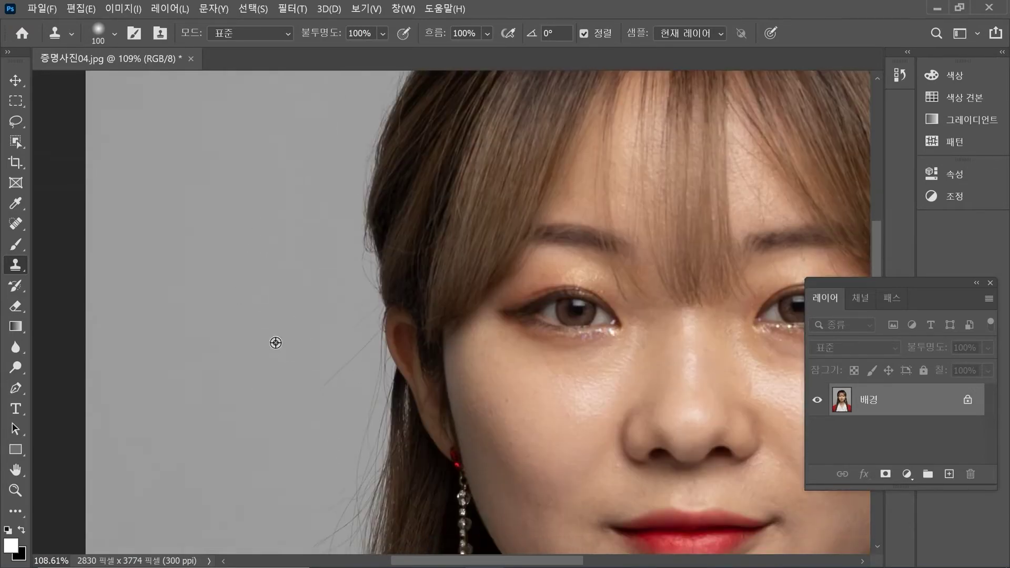
pyautogui.moveTo(350, 267)
pyautogui.mouseDown()
pyautogui.moveTo(357, 236)
pyautogui.moveTo(349, 187)
pyautogui.mouseUp()
pyautogui.moveTo(279, 275); pyautogui.dragTo(417, 233)
pyautogui.keyDown('alt'); pyautogui.click(255, 288); pyautogui.keyUp('alt')
pyautogui.moveTo(303, 357)
pyautogui.mouseDown()
pyautogui.moveTo(318, 400)
pyautogui.moveTo(341, 387)
pyautogui.moveTo(345, 304)
pyautogui.moveTo(350, 355)
pyautogui.moveTo(347, 309)
pyautogui.moveTo(361, 360)
pyautogui.moveTo(345, 419)
pyautogui.moveTo(346, 410)
pyautogui.moveTo(353, 490)
pyautogui.moveTo(344, 535)
pyautogui.mouseUp()
# Clone clean background over the flyaway hairs above the crown and along the upper-left hair outline.
pyautogui.scroll(10, 334, 511)
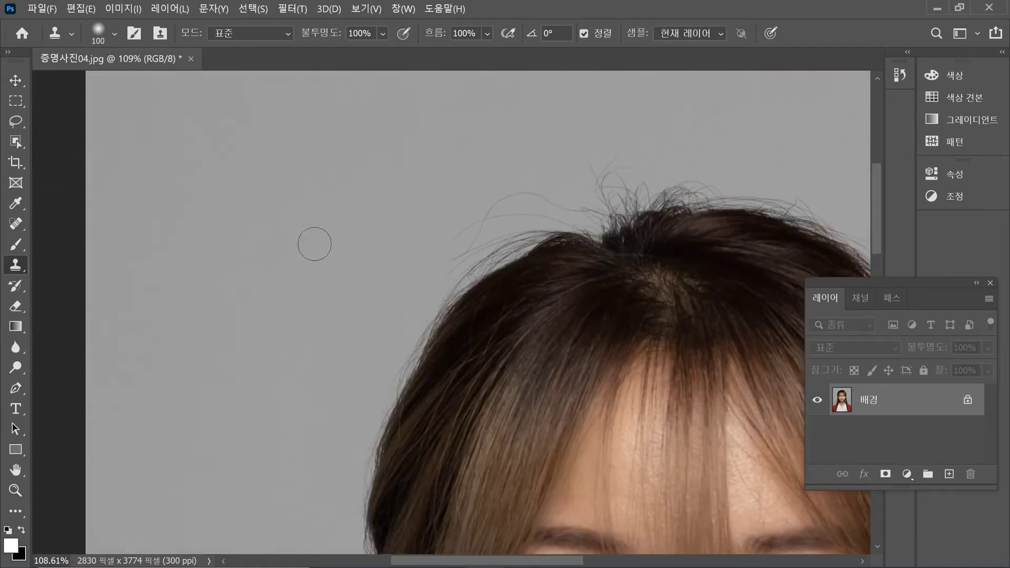
pyautogui.moveTo(439, 258)
pyautogui.mouseDown()
pyautogui.moveTo(503, 213)
pyautogui.moveTo(540, 150)
pyautogui.moveTo(593, 162)
pyautogui.moveTo(604, 183)
pyautogui.moveTo(537, 204)
pyautogui.moveTo(559, 168)
pyautogui.moveTo(633, 151)
pyautogui.moveTo(649, 156)
pyautogui.moveTo(580, 182)
pyautogui.moveTo(648, 168)
pyautogui.moveTo(738, 170)
pyautogui.moveTo(690, 165)
pyautogui.moveTo(810, 203)
pyautogui.moveTo(705, 171)
pyautogui.mouseUp()
pyautogui.keyDown('alt'); pyautogui.click(427, 142); pyautogui.keyUp('alt')
pyautogui.moveTo(503, 190)
pyautogui.mouseDown()
pyautogui.moveTo(442, 264)
pyautogui.moveTo(527, 219)
pyautogui.moveTo(462, 246)
pyautogui.moveTo(392, 350)
pyautogui.mouseUp()
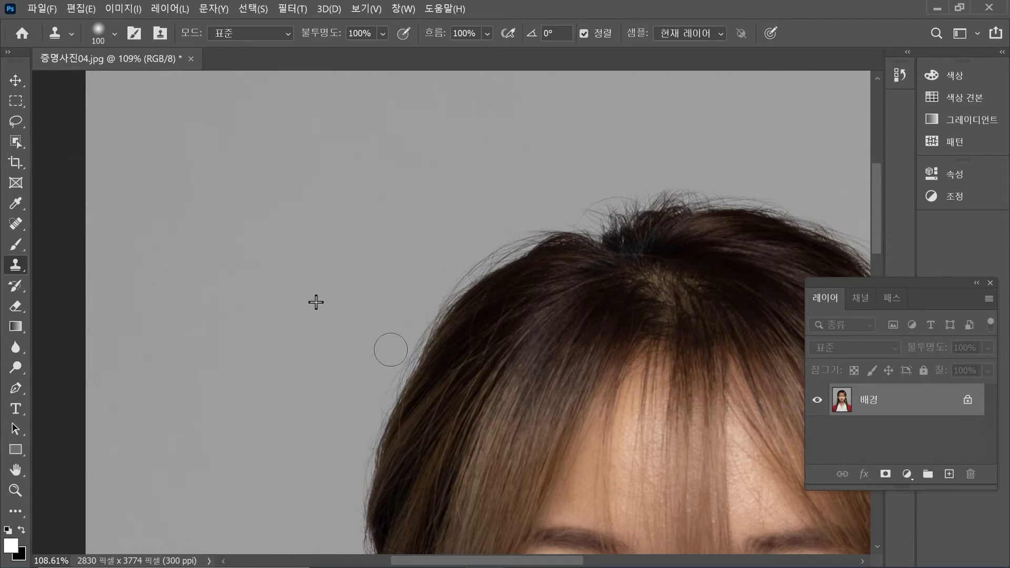
# Reduce the clone brush to 35 px and remove the fine stray hairs close to the left hair outline.
pyautogui.scroll(-5, 248, 433)
pyautogui.scroll(3, 298, 158)
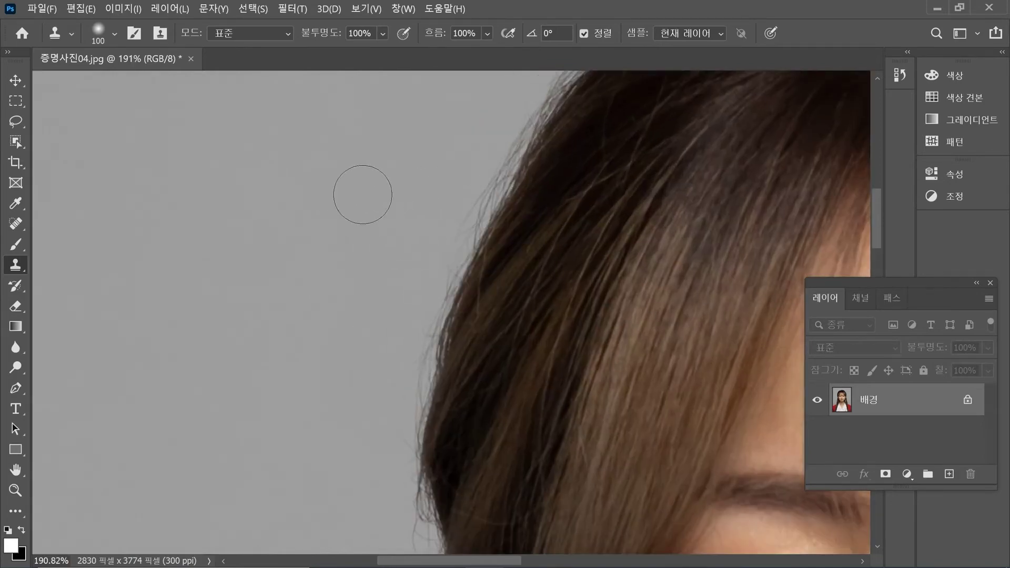
pyautogui.press('[')
pyautogui.press('[')
pyautogui.press('[')
pyautogui.press('[')
pyautogui.press('[')
pyautogui.press('[')
pyautogui.press('[')
pyautogui.press('[')
pyautogui.keyDown('alt'); pyautogui.click(406, 264); pyautogui.keyUp('alt')
pyautogui.moveTo(434, 267); pyautogui.dragTo(521, 135)
pyautogui.click(456, 248)
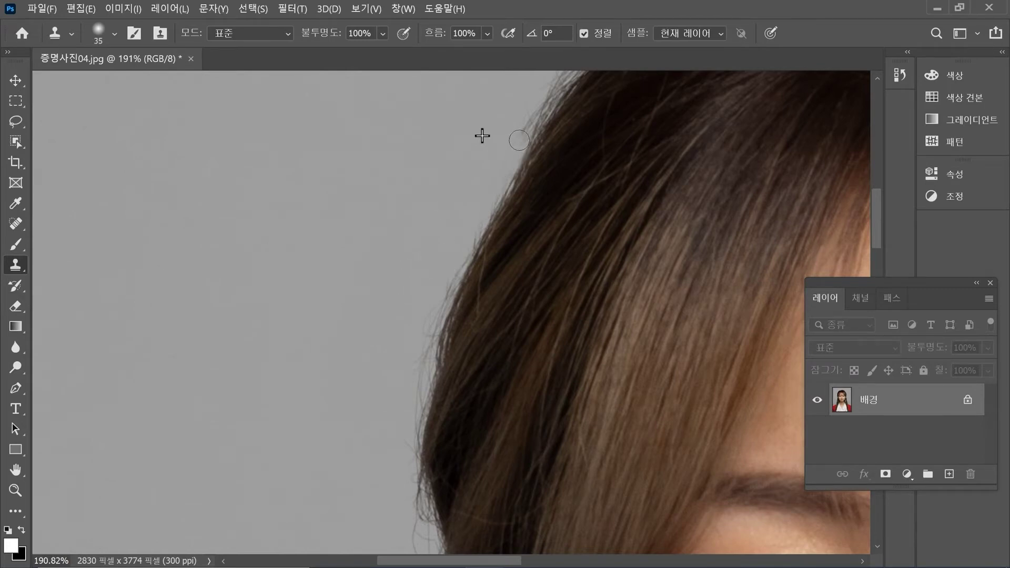
pyautogui.click(433, 331)
pyautogui.moveTo(433, 331); pyautogui.dragTo(408, 430)
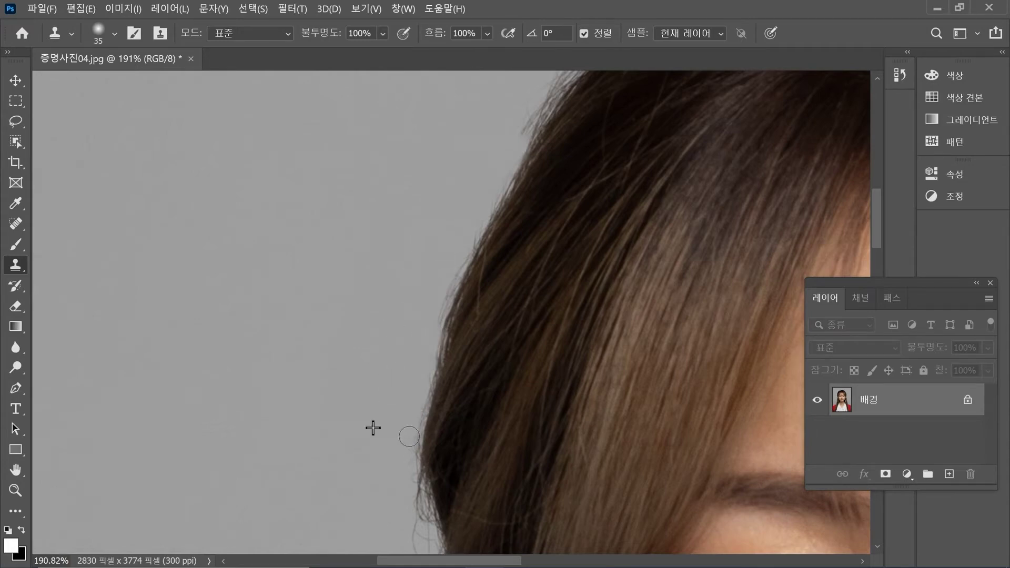
# Set the Clone Stamp brush size to 90 px.
pyautogui.press('[')
pyautogui.scroll(-8, 337, 302)
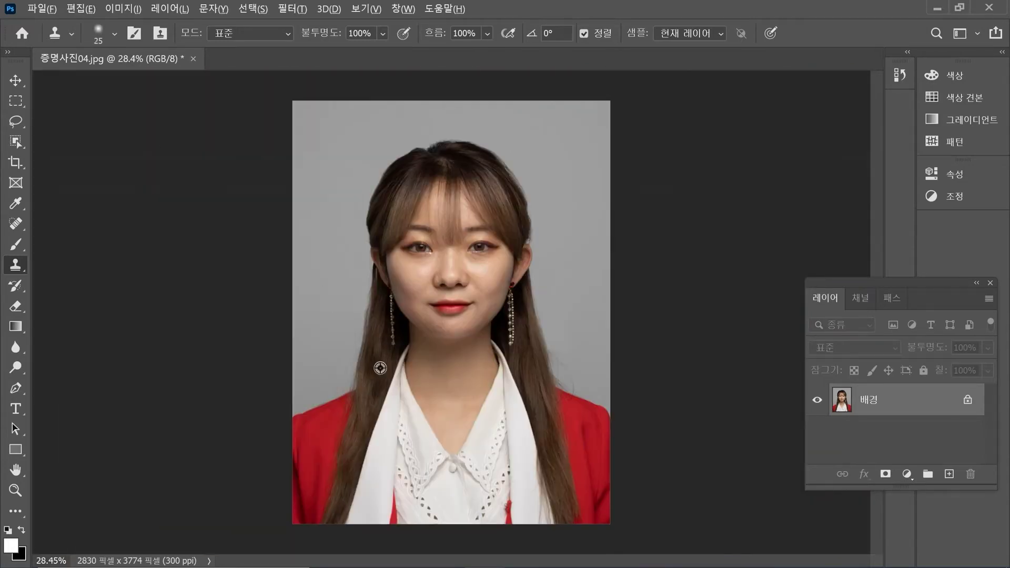
pyautogui.scroll(3, 408, 361)
pyautogui.scroll(3, 383, 378)
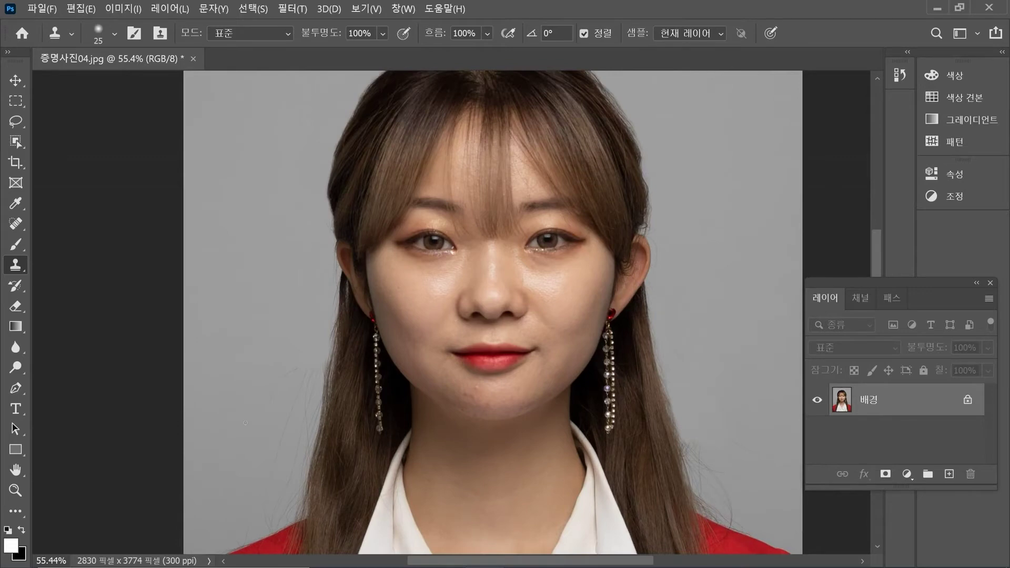
pyautogui.press(']')
pyautogui.scroll(2, 259, 290)
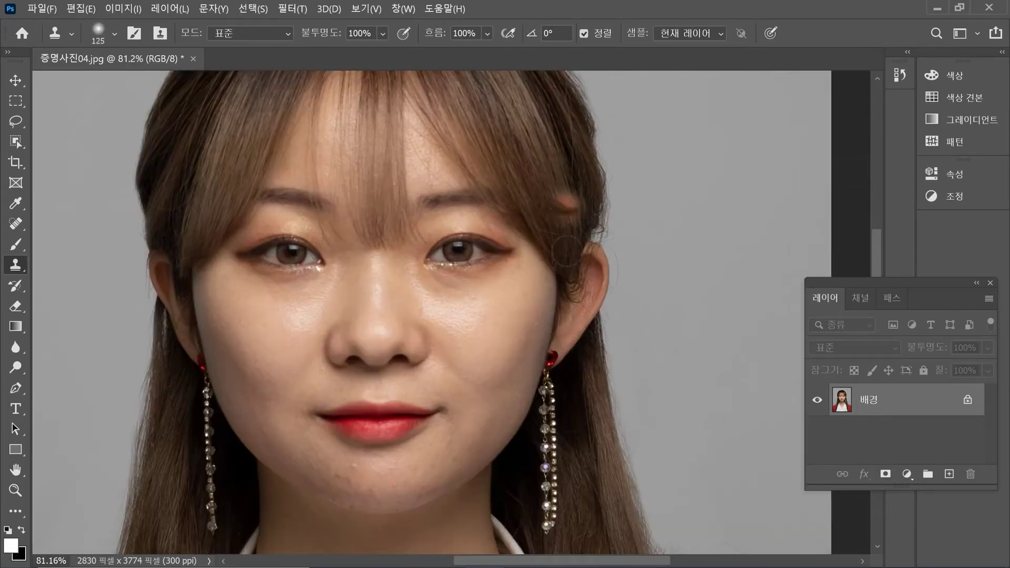
pyautogui.press('[')
pyautogui.press('[')
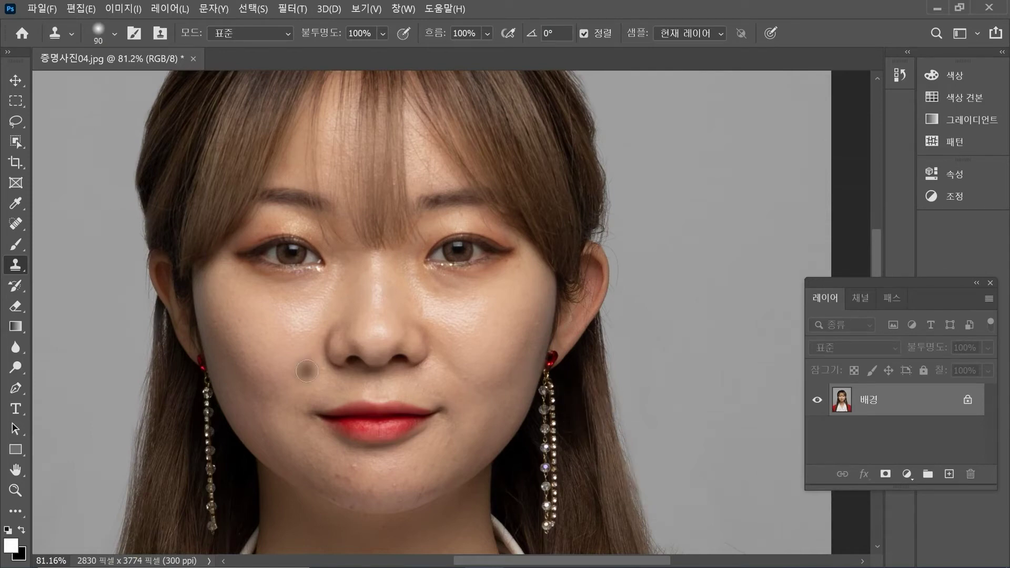
pyautogui.scroll(-3, 286, 327)
pyautogui.scroll(2, 250, 198)
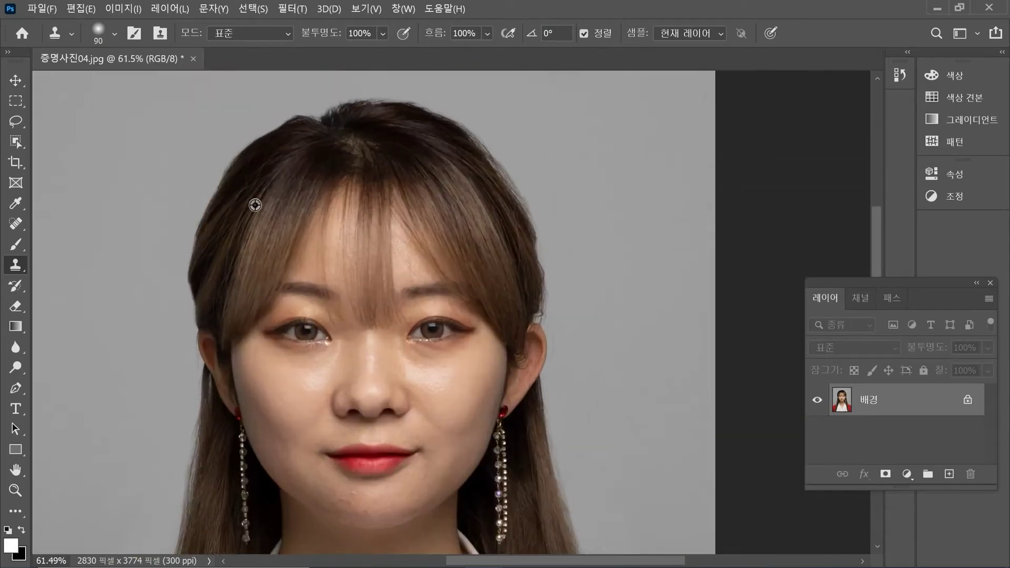
pyautogui.scroll(-3, 310, 227)
pyautogui.scroll(-2, 573, 331)
pyautogui.scroll(5, 491, 322)
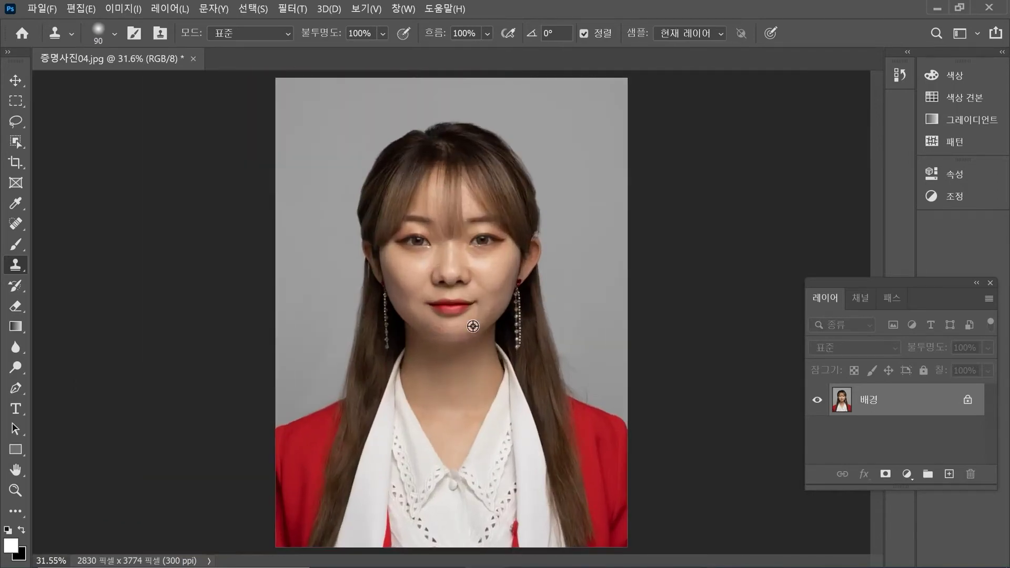
pyautogui.scroll(-1, 449, 281)
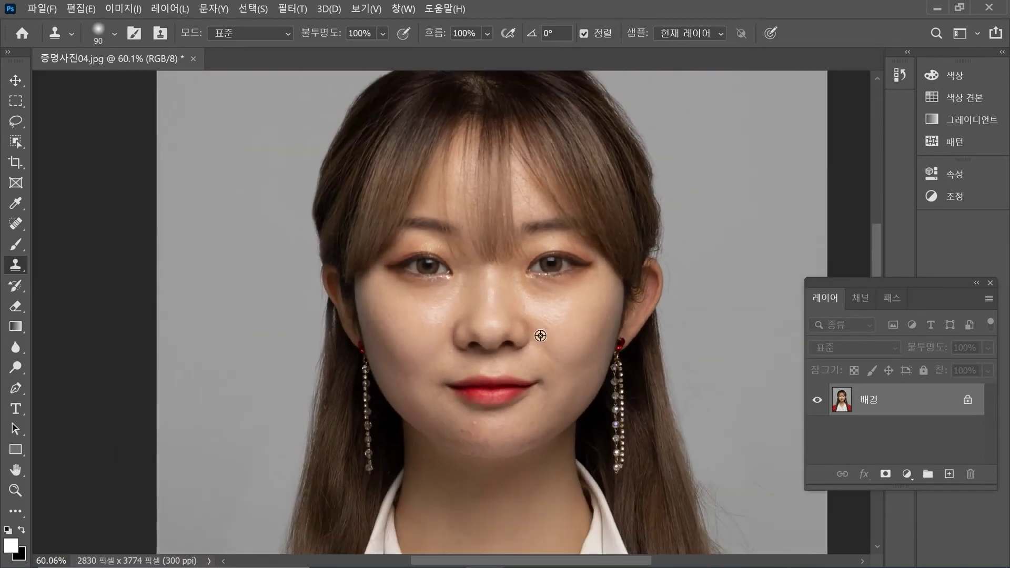
pyautogui.click(974, 284)
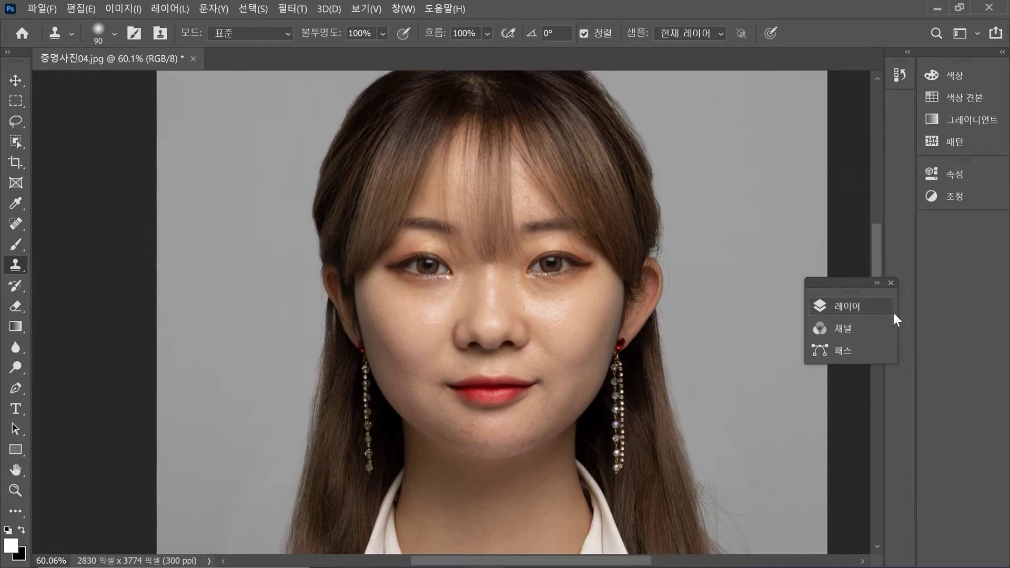
pyautogui.click(877, 284)
# Open the portrait in the Camera Raw filter, activate the adjustment brush with its mask option enabled, and expand the brush settings.
pyautogui.click(287, 16)
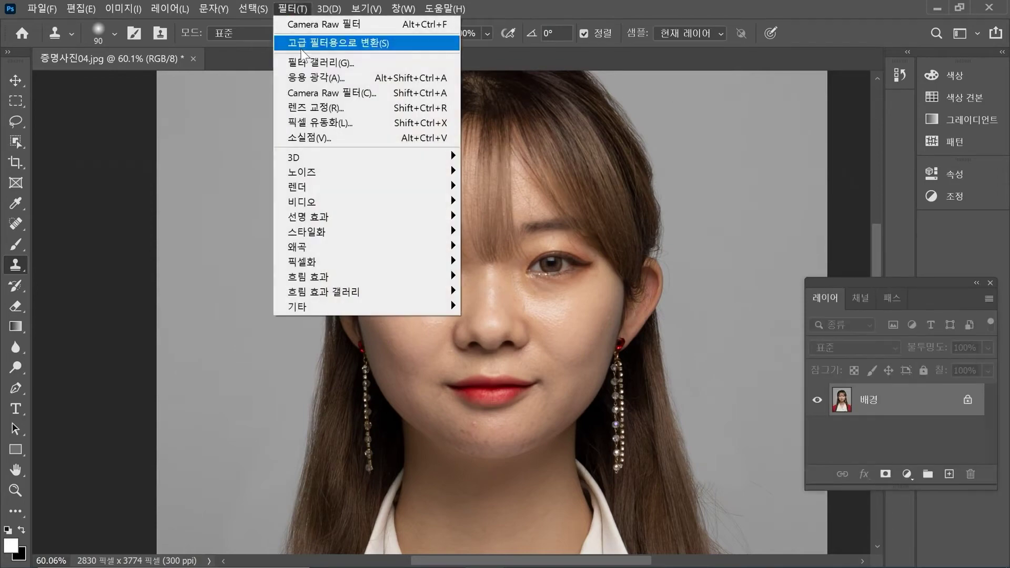
pyautogui.click(317, 93)
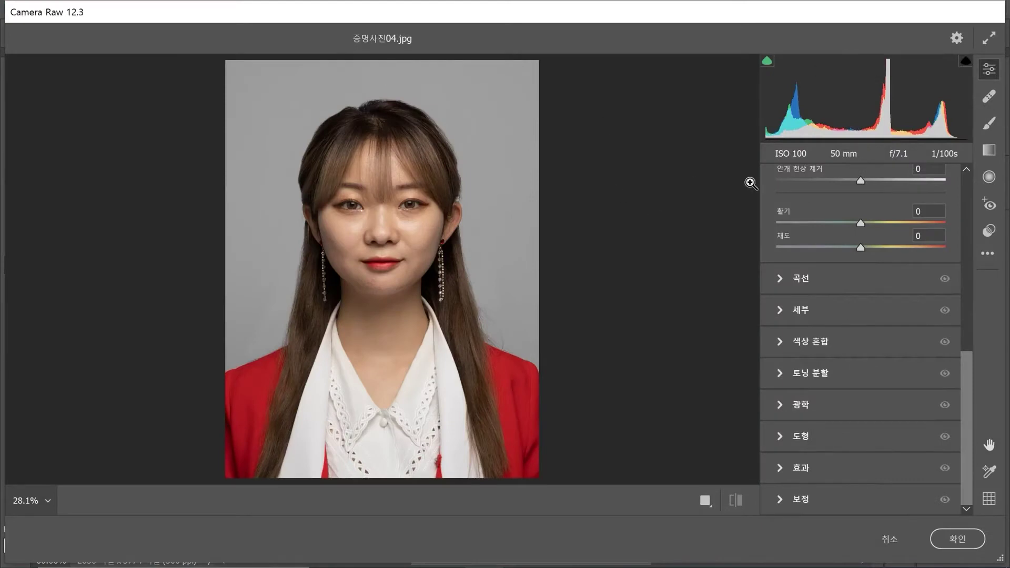
pyautogui.click(989, 125)
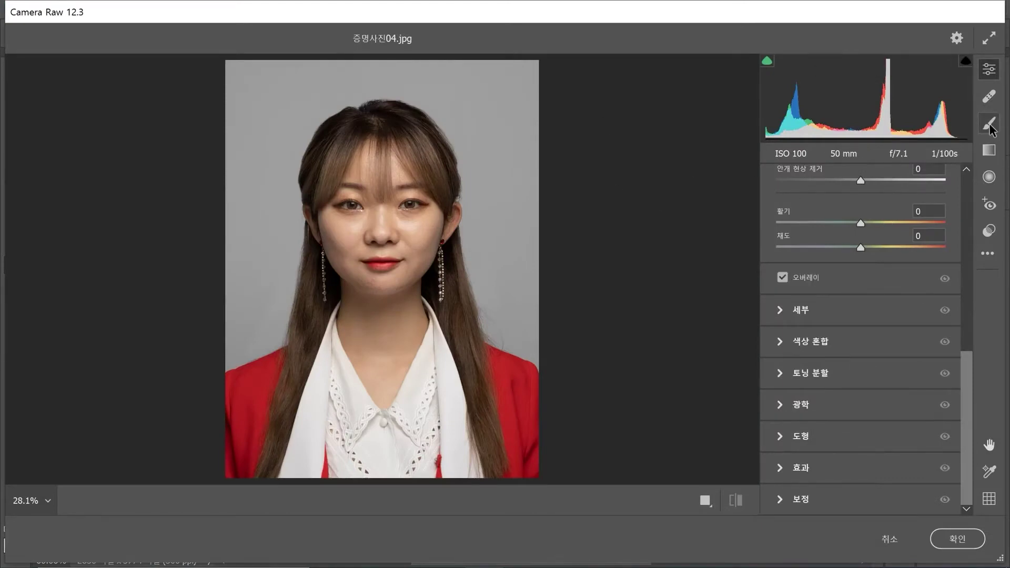
pyautogui.click(889, 277)
pyautogui.hotkey('ctrl', '+')
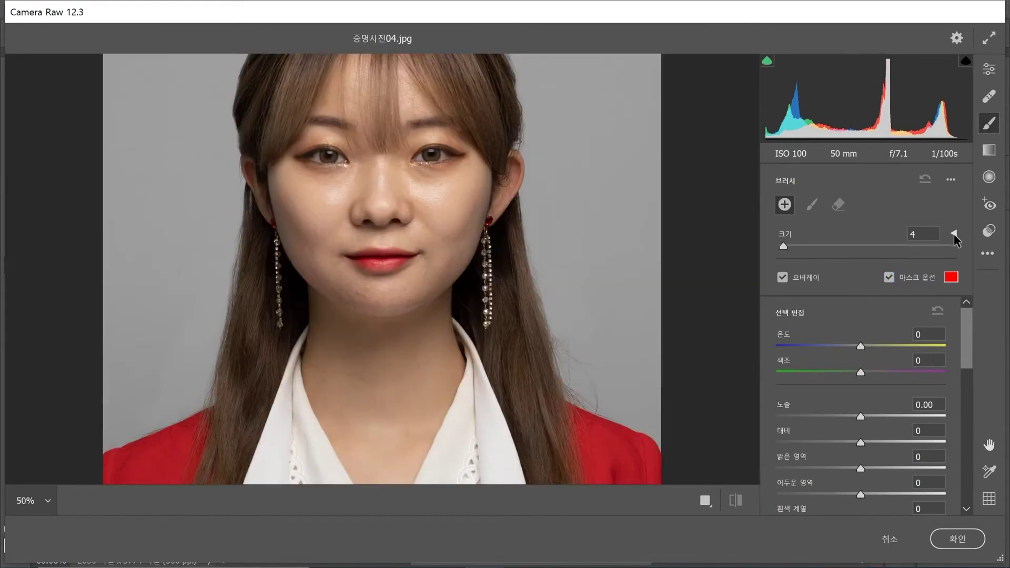
pyautogui.click(954, 233)
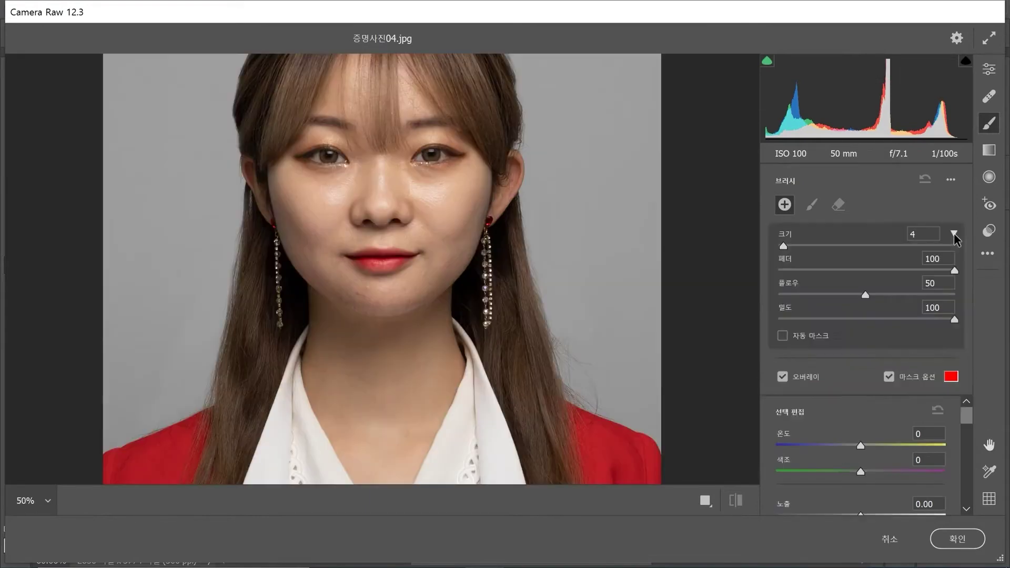
# Enable auto mask with feather 0 and flow 100, and paint the mask over the cheeks, chin and nose.
pyautogui.click(783, 339)
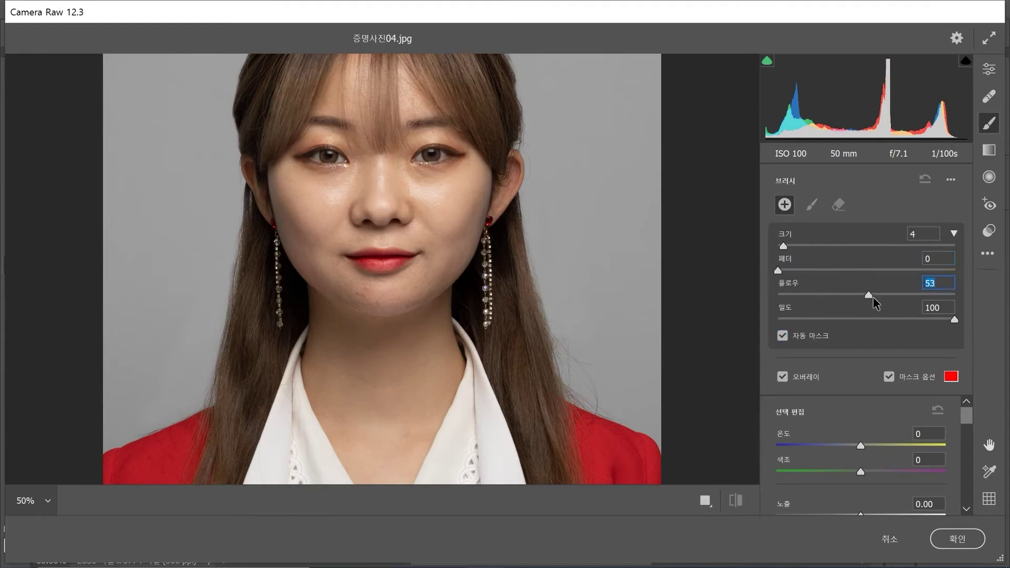
pyautogui.press(']')
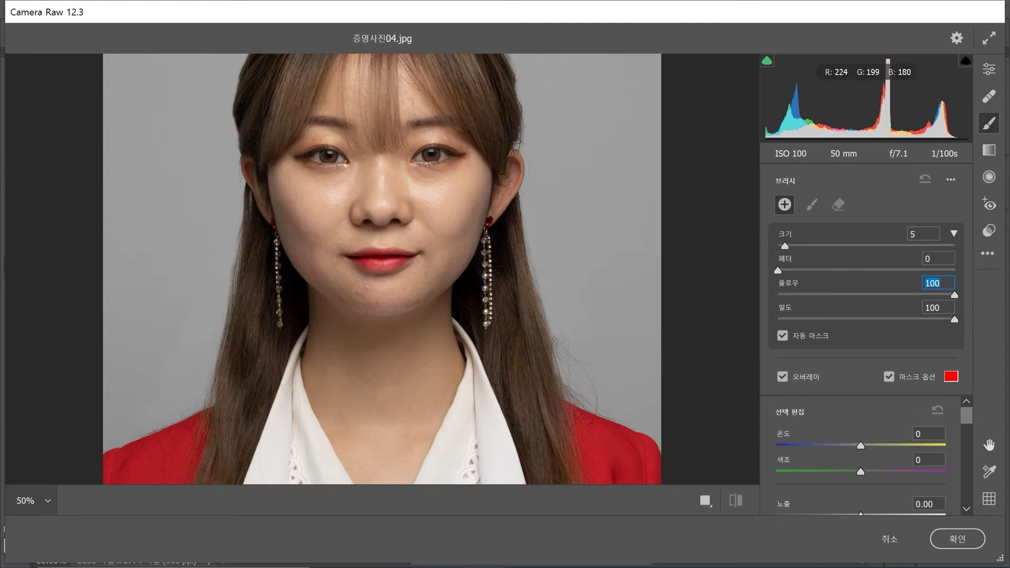
pyautogui.moveTo(414, 184)
pyautogui.mouseDown()
pyautogui.moveTo(451, 187)
pyautogui.moveTo(410, 187)
pyautogui.moveTo(445, 231)
pyautogui.moveTo(456, 193)
pyautogui.moveTo(444, 251)
pyautogui.moveTo(474, 193)
pyautogui.moveTo(449, 257)
pyautogui.moveTo(424, 276)
pyautogui.moveTo(434, 253)
pyautogui.moveTo(425, 276)
pyautogui.moveTo(390, 299)
pyautogui.moveTo(359, 292)
pyautogui.moveTo(326, 265)
pyautogui.moveTo(368, 292)
pyautogui.moveTo(406, 285)
pyautogui.moveTo(365, 291)
pyautogui.moveTo(327, 269)
pyautogui.moveTo(305, 242)
pyautogui.moveTo(285, 177)
pyautogui.moveTo(287, 206)
pyautogui.mouseUp()
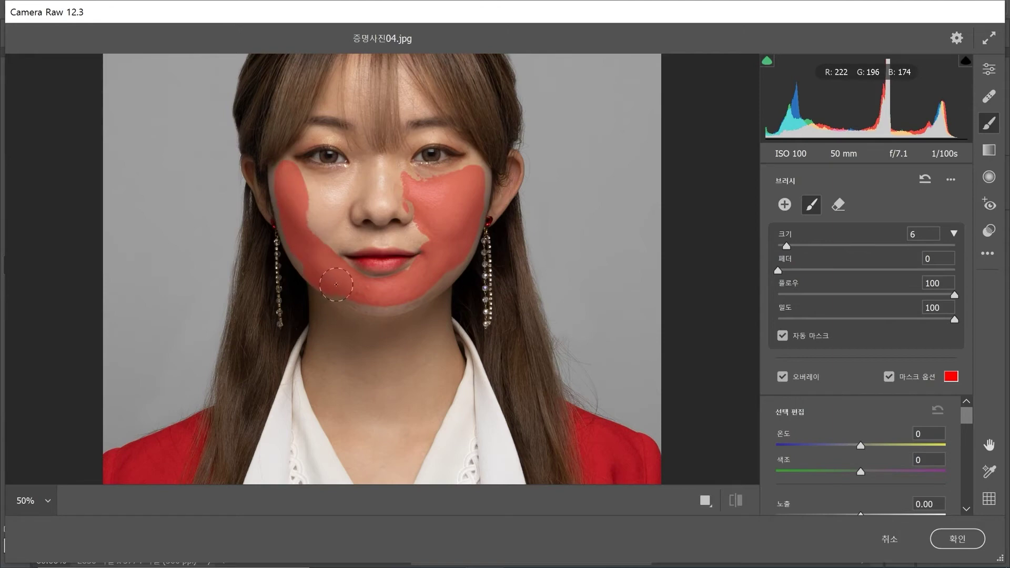
pyautogui.moveTo(396, 299); pyautogui.dragTo(444, 267)
pyautogui.moveTo(430, 229)
pyautogui.mouseDown()
pyautogui.moveTo(330, 240)
pyautogui.moveTo(323, 221)
pyautogui.moveTo(342, 201)
pyautogui.moveTo(345, 220)
pyautogui.moveTo(370, 157)
pyautogui.moveTo(359, 189)
pyautogui.moveTo(370, 170)
pyautogui.moveTo(411, 209)
pyautogui.mouseUp()
# Reduce the adjustment brush to size 3 and extend the mask over the under-eye skin, eyelids and forehead between the bangs.
pyautogui.press('[')
pyautogui.press('[')
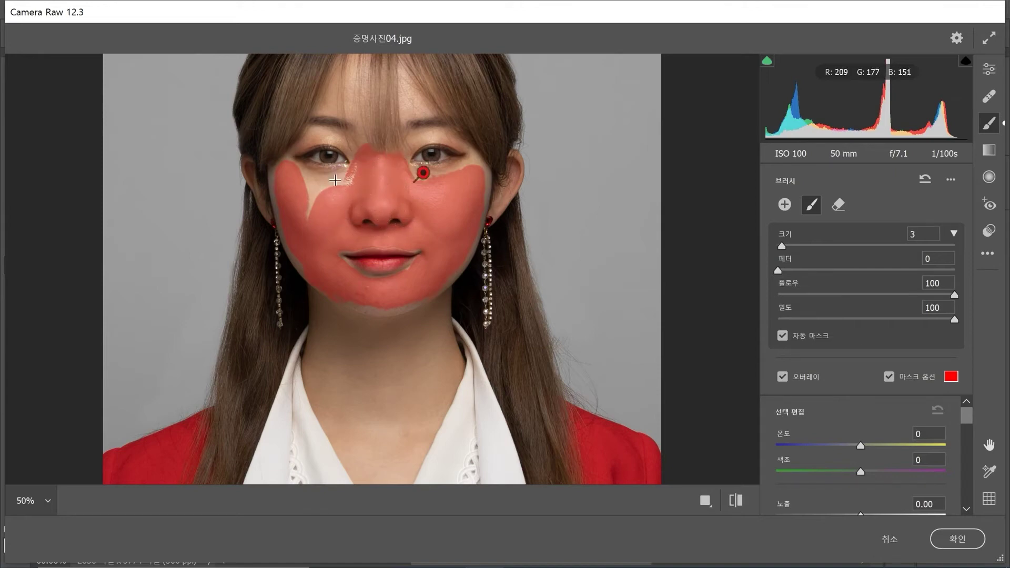
pyautogui.moveTo(349, 175)
pyautogui.mouseDown()
pyautogui.moveTo(294, 174)
pyautogui.moveTo(323, 203)
pyautogui.mouseUp()
pyautogui.moveTo(413, 167); pyautogui.dragTo(424, 180)
pyautogui.moveTo(416, 113)
pyautogui.mouseDown()
pyautogui.moveTo(401, 64)
pyautogui.moveTo(406, 94)
pyautogui.moveTo(351, 79)
pyautogui.moveTo(355, 111)
pyautogui.moveTo(341, 86)
pyautogui.moveTo(331, 106)
pyautogui.moveTo(326, 93)
pyautogui.moveTo(356, 113)
pyautogui.moveTo(352, 145)
pyautogui.moveTo(330, 132)
pyautogui.moveTo(301, 146)
pyautogui.mouseUp()
pyautogui.moveTo(403, 153); pyautogui.dragTo(450, 137)
pyautogui.moveTo(422, 174); pyautogui.dragTo(476, 188)
# Set the adjustment brush size to 4.
pyautogui.press('[')
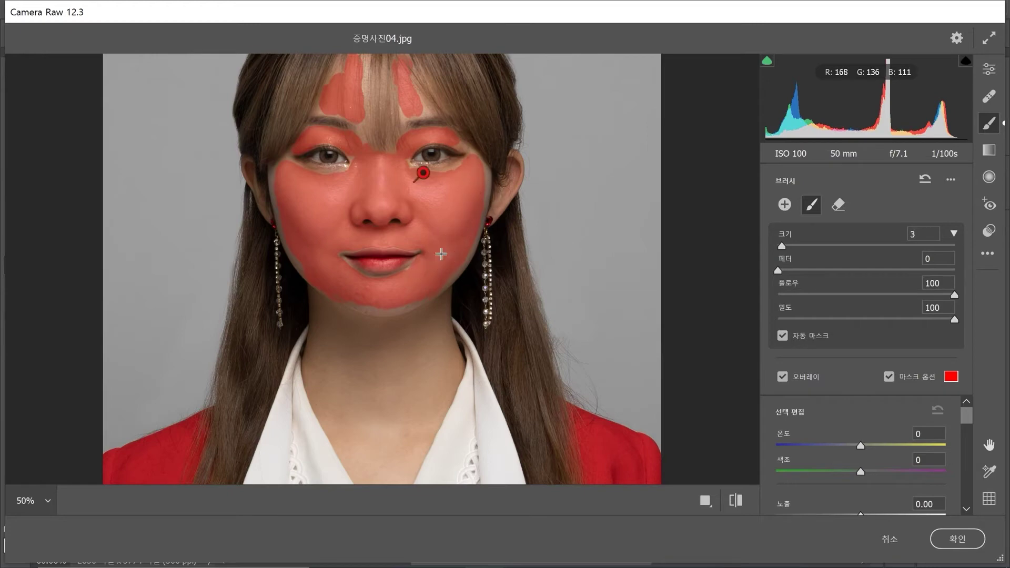
pyautogui.press('[')
pyautogui.press('[')
pyautogui.press(']')
pyautogui.press(']')
pyautogui.press(']')
pyautogui.press(']')
pyautogui.press('[')
pyautogui.press('[')
pyautogui.press('[')
pyautogui.press('[')
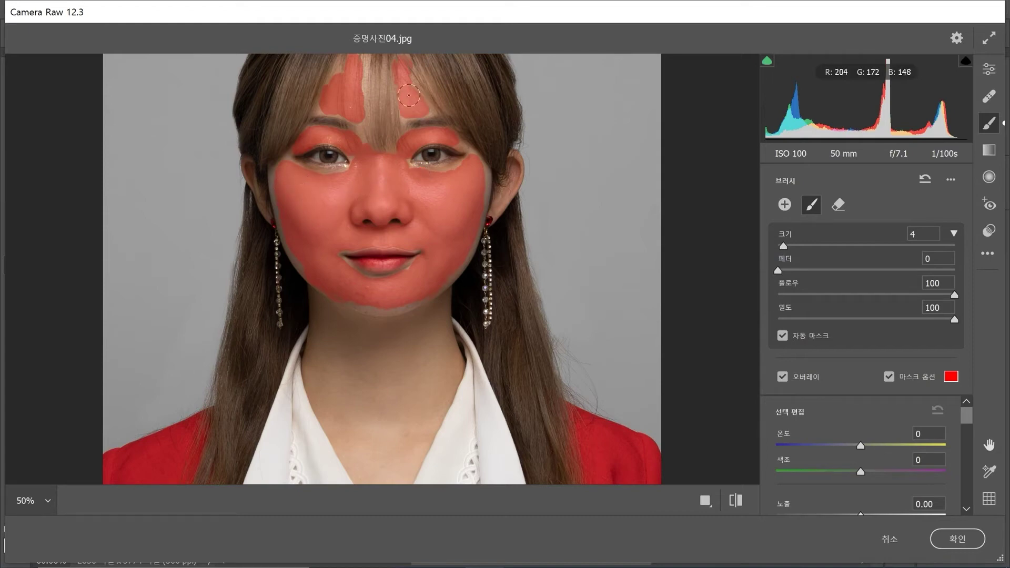
# Hide the mask overlay, set the masked skin's texture to -58 and apply the Camera Raw filter.
pyautogui.click(889, 377)
pyautogui.moveTo(969, 417); pyautogui.dragTo(968, 452)
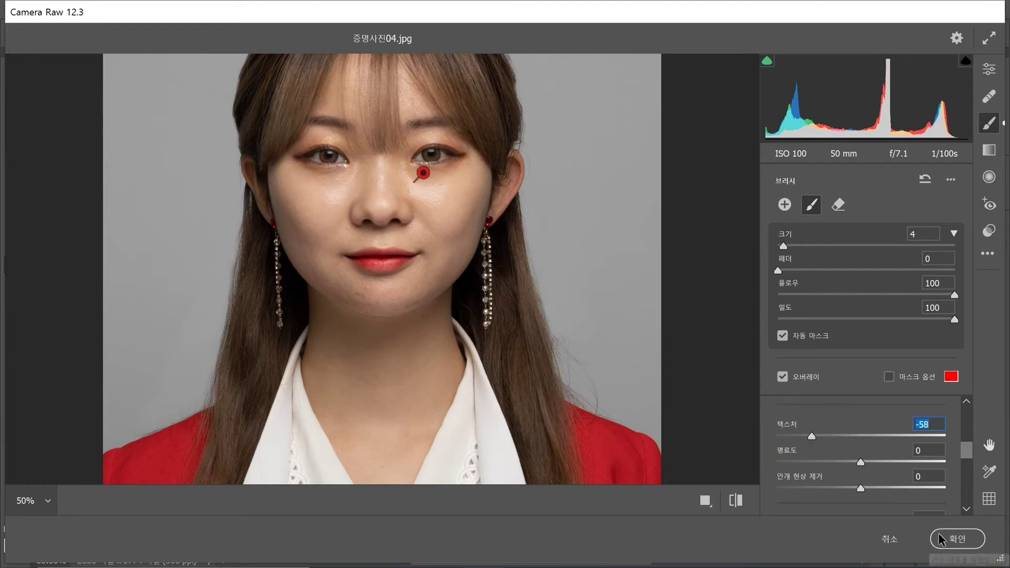
pyautogui.click(957, 539)
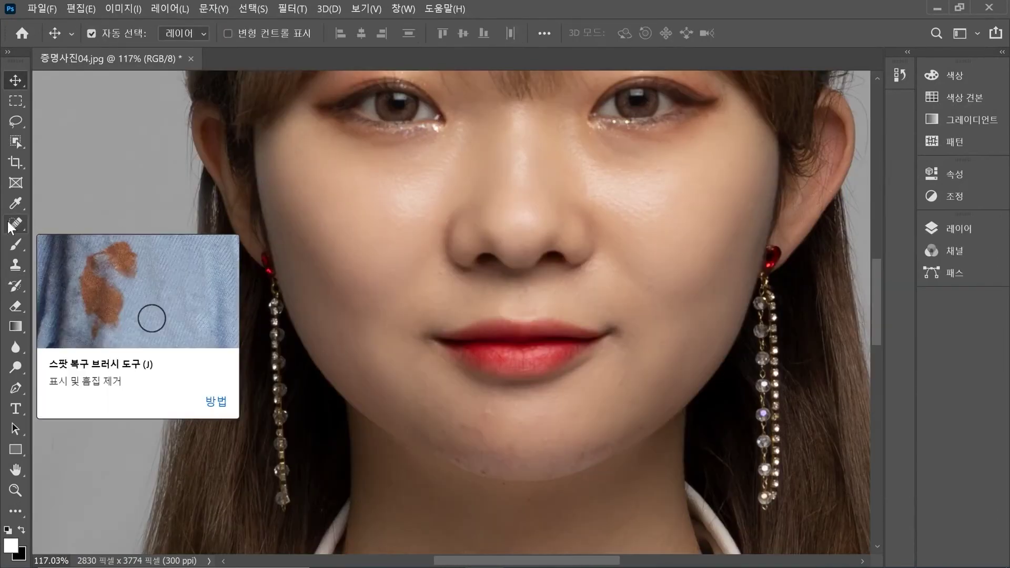
# Remove the blemishes on the chin with the Spot Healing Brush.
pyautogui.click(15, 224)
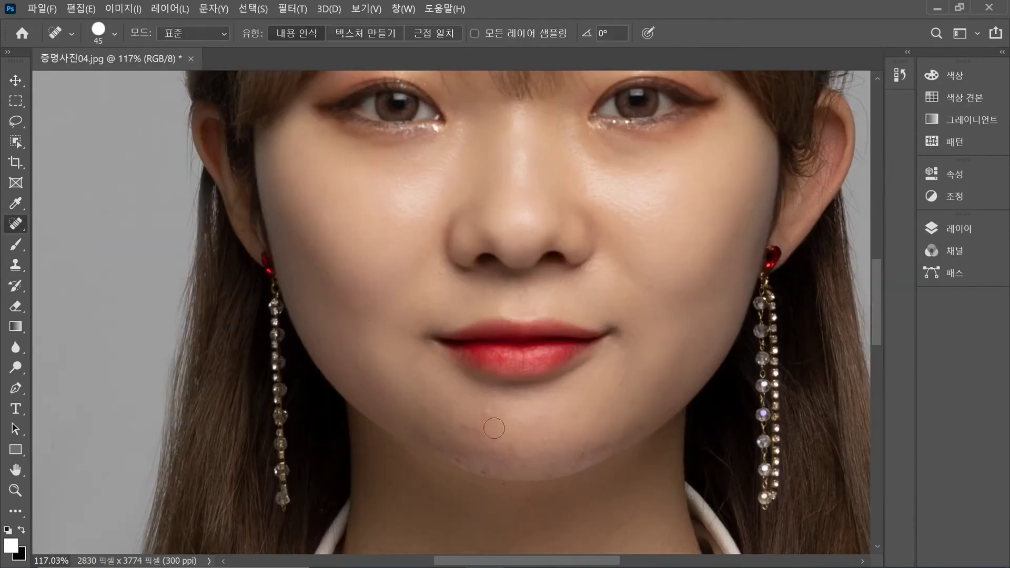
pyautogui.click(489, 413)
pyautogui.press(']')
pyautogui.scroll(1, 434, 377)
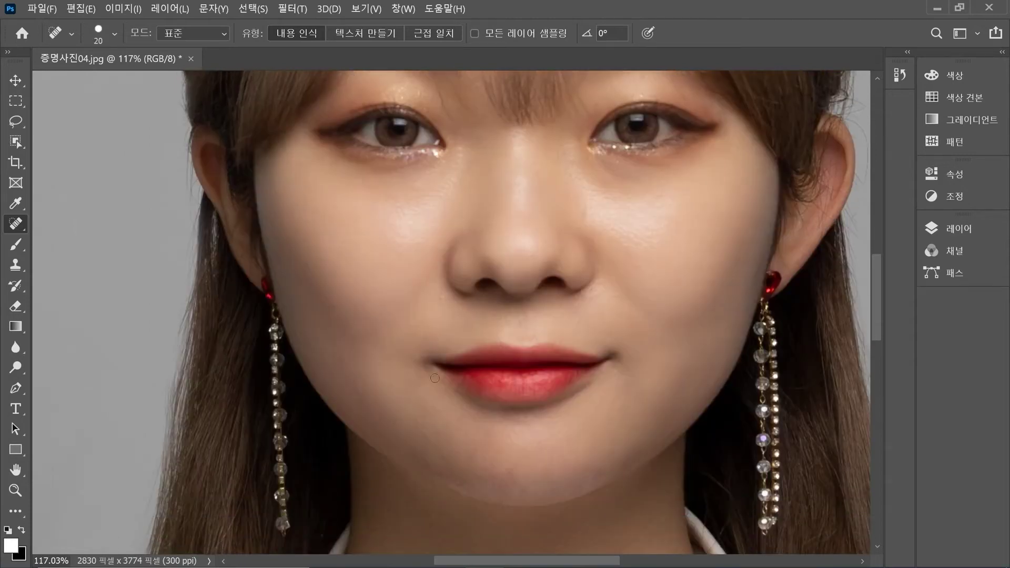
pyautogui.scroll(-5, 528, 243)
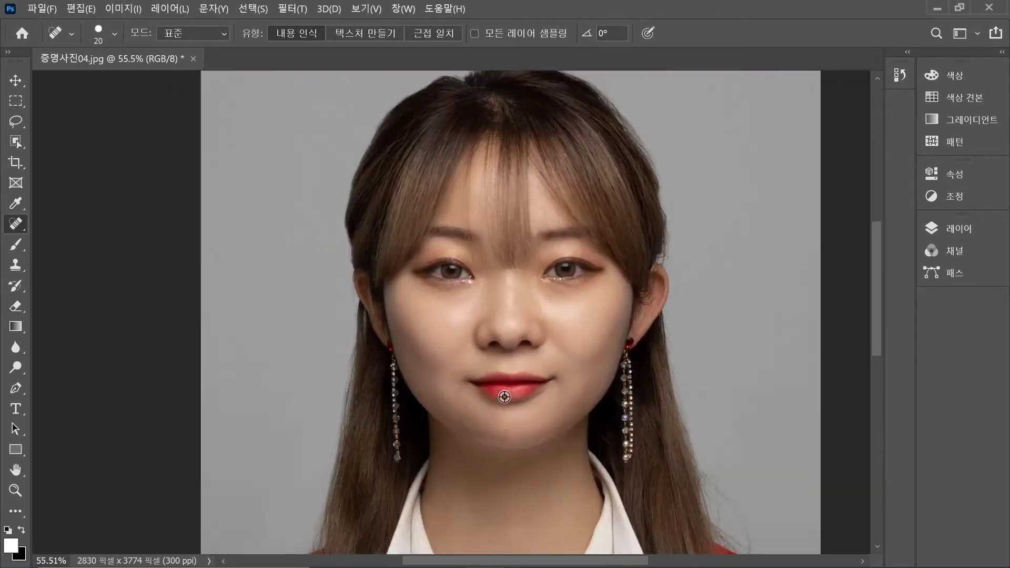
pyautogui.scroll(4, 537, 388)
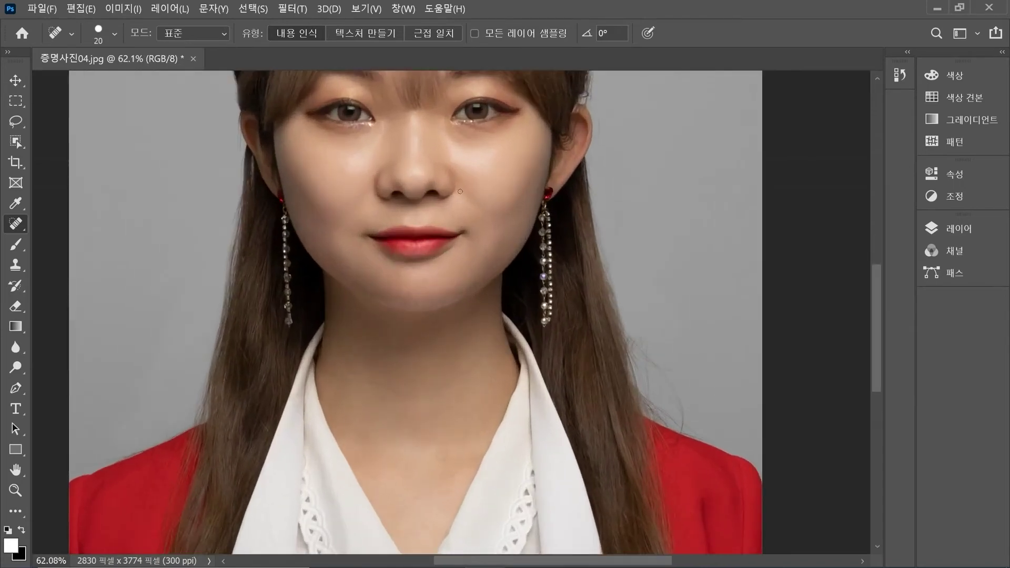
pyautogui.scroll(-3, 514, 264)
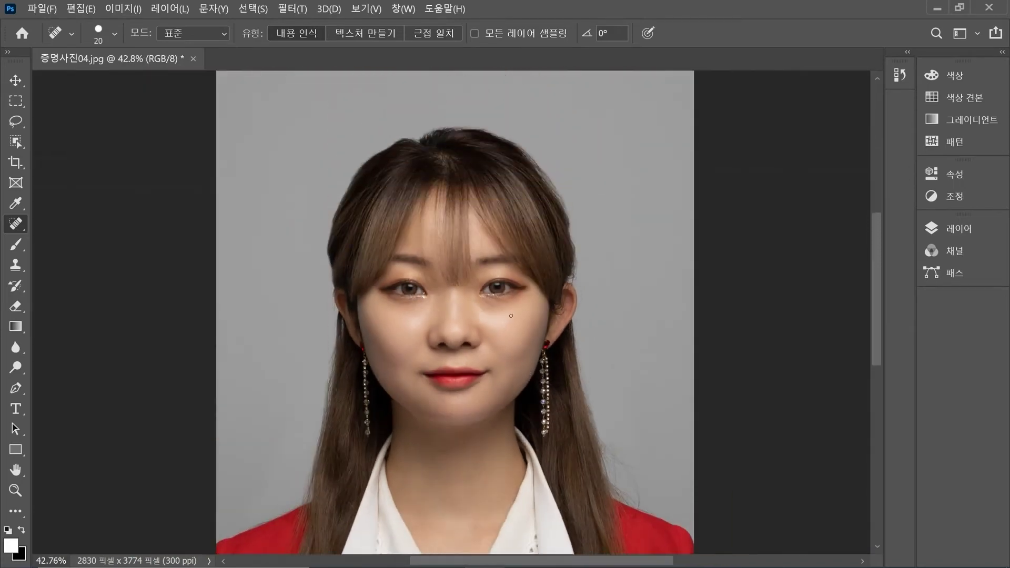
pyautogui.scroll(3, 493, 352)
pyautogui.scroll(-1, 560, 414)
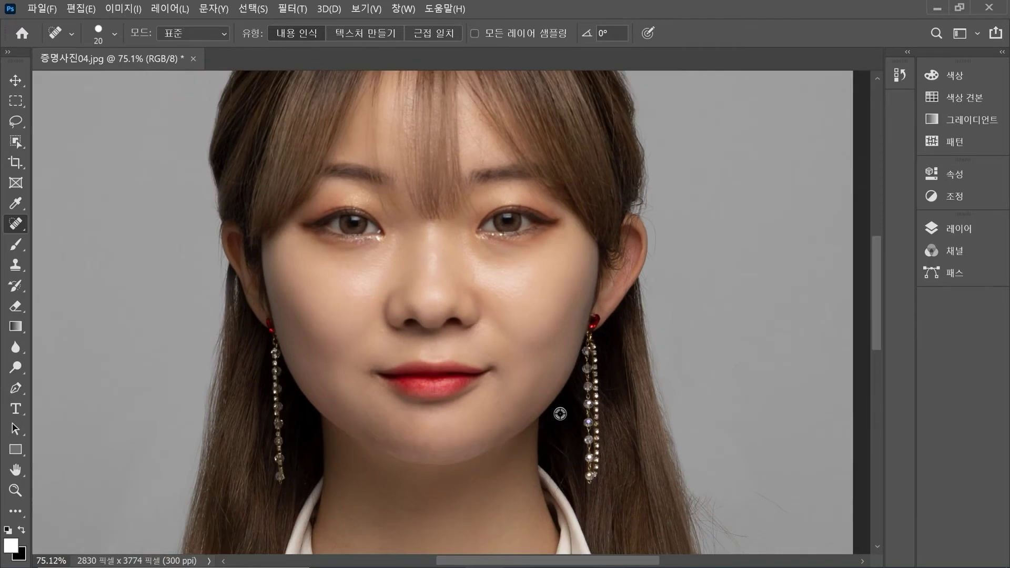
pyautogui.scroll(3, 749, 412)
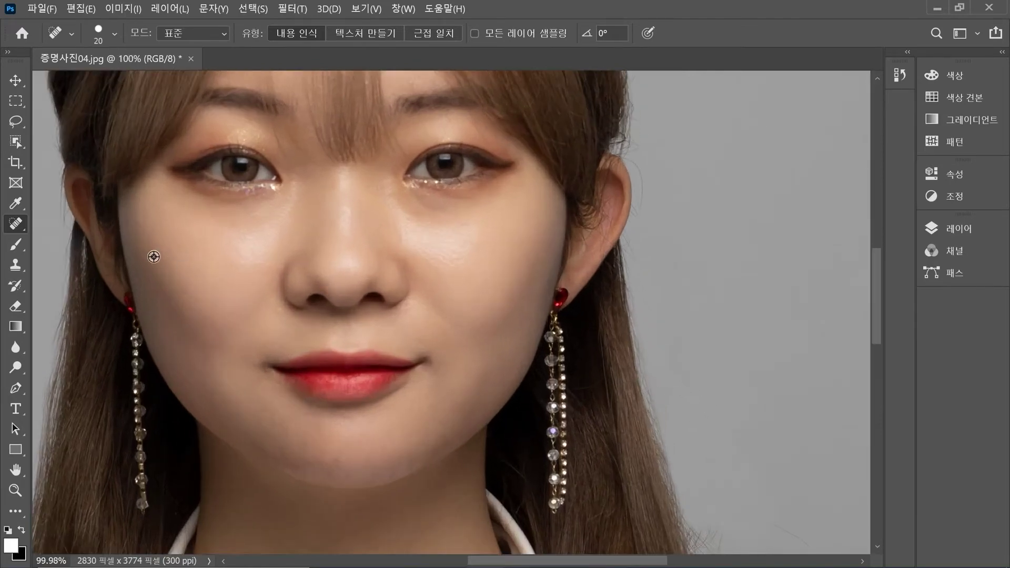
# Patch the uneven skin on the cheeks at both sides of the nose with the Patch tool, and clear the selections.
pyautogui.click(22, 119)
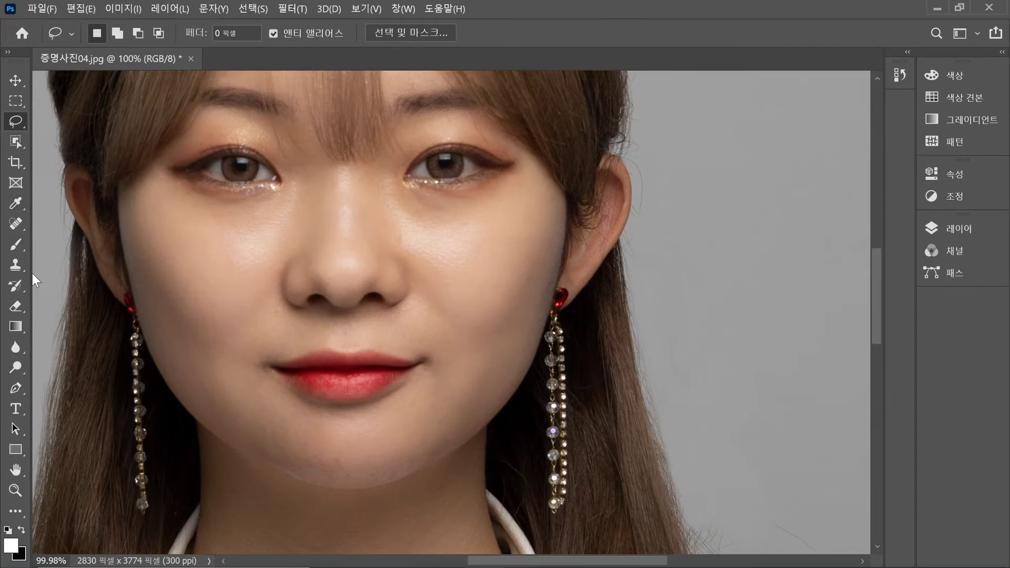
pyautogui.click(8, 226)
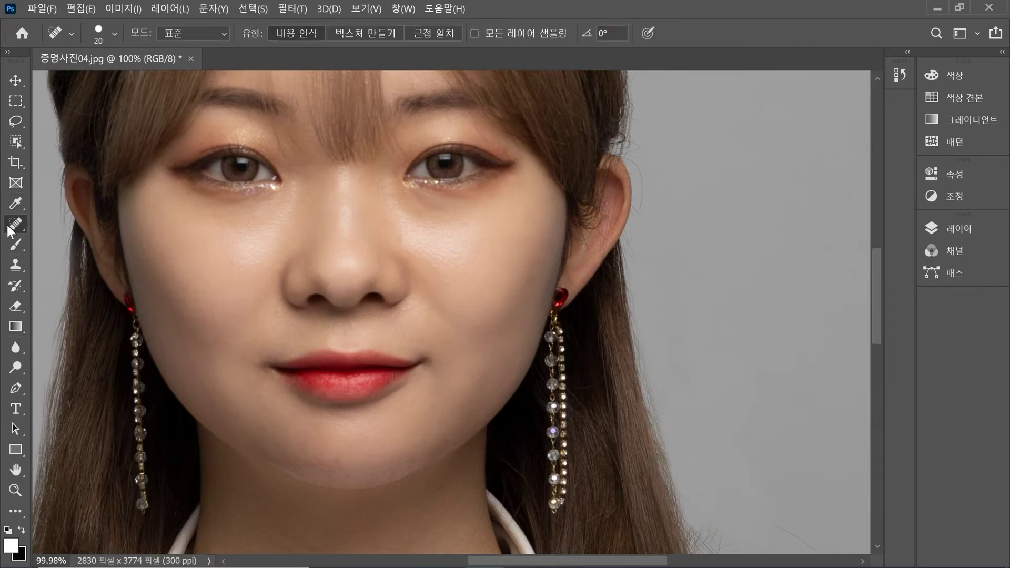
pyautogui.rightClick(14, 225)
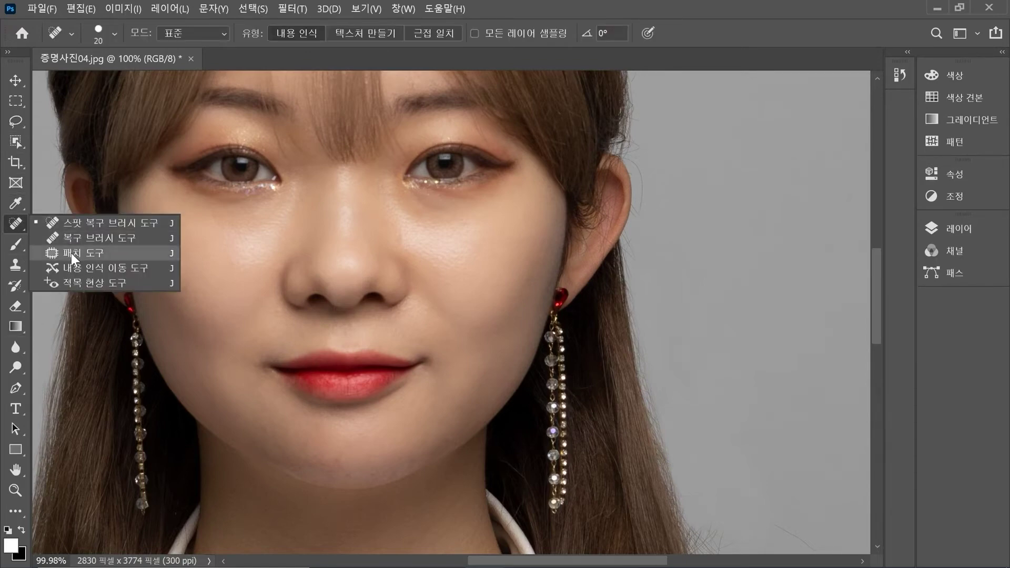
pyautogui.click(115, 253)
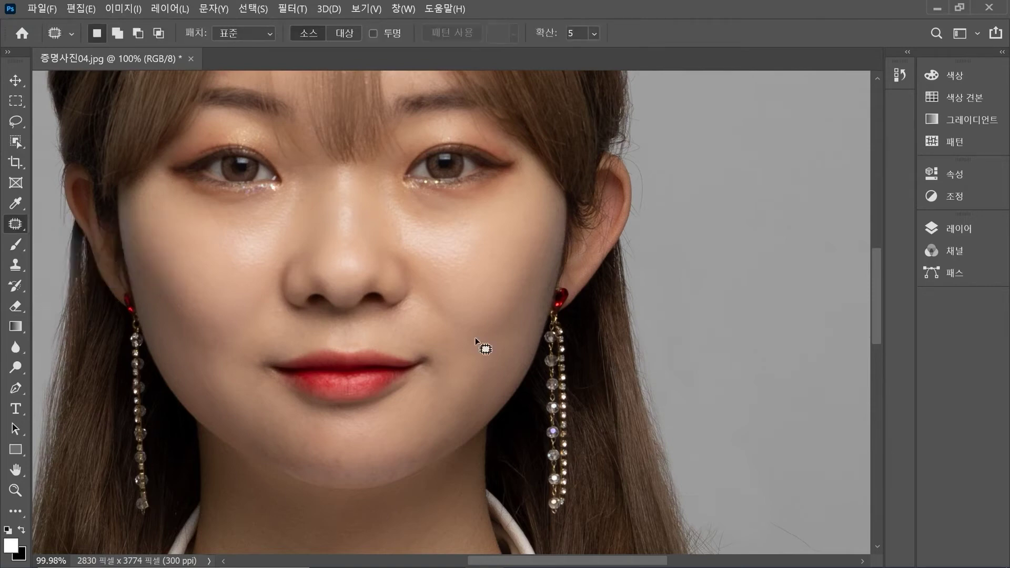
pyautogui.moveTo(413, 273)
pyautogui.mouseDown()
pyautogui.moveTo(432, 325)
pyautogui.moveTo(451, 342)
pyautogui.moveTo(480, 342)
pyautogui.moveTo(470, 314)
pyautogui.moveTo(427, 263)
pyautogui.mouseUp()
pyautogui.moveTo(439, 317); pyautogui.dragTo(460, 278)
pyautogui.hotkey('ctrl', 'd')
pyautogui.moveTo(271, 265)
pyautogui.mouseDown()
pyautogui.moveTo(274, 300)
pyautogui.moveTo(248, 338)
pyautogui.moveTo(222, 342)
pyautogui.moveTo(270, 266)
pyautogui.mouseUp()
pyautogui.hotkey('ctrl', 'd')
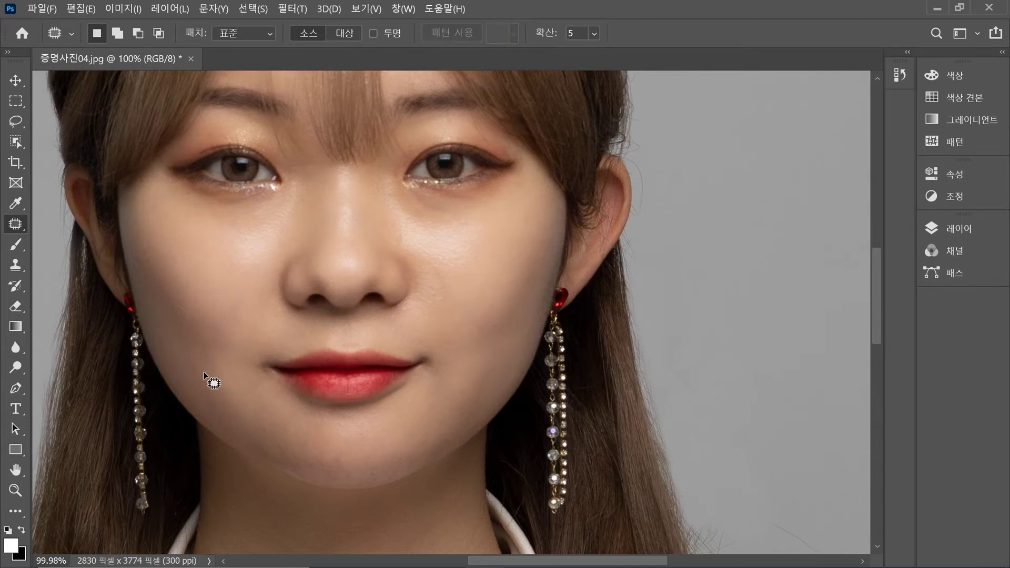
# Patch a further curved area of skin between the nose and the right cheek with cleaner skin, and deselect it.
pyautogui.scroll(-5, 437, 437)
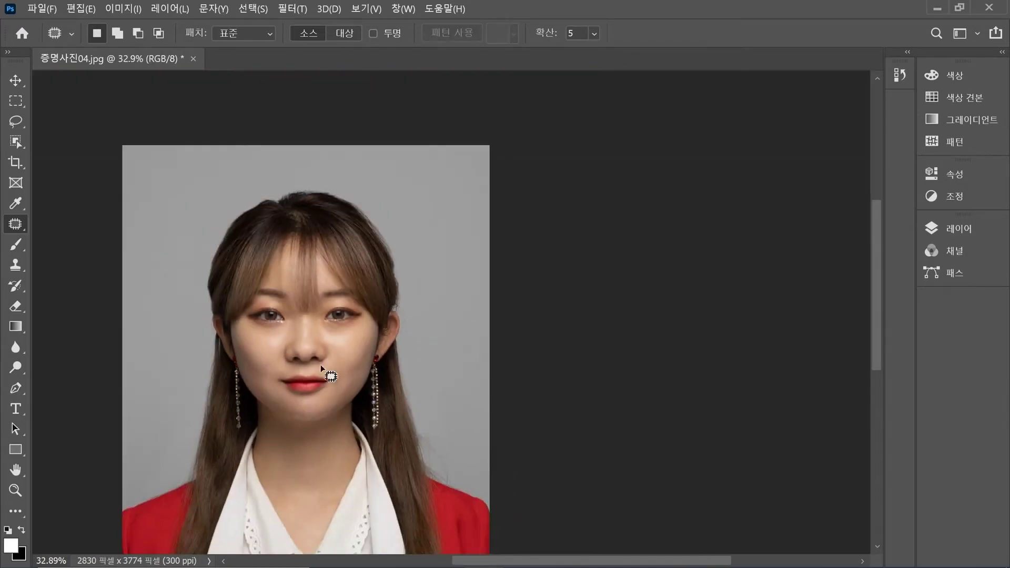
pyautogui.scroll(5, 343, 372)
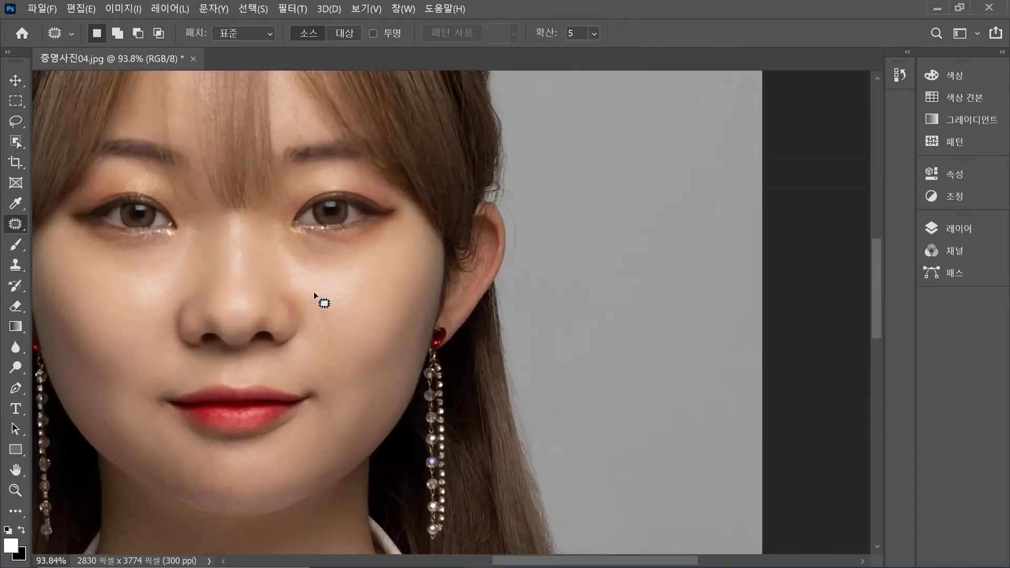
pyautogui.moveTo(298, 286)
pyautogui.mouseDown()
pyautogui.moveTo(318, 333)
pyautogui.moveTo(341, 343)
pyautogui.moveTo(327, 289)
pyautogui.moveTo(301, 287)
pyautogui.mouseUp()
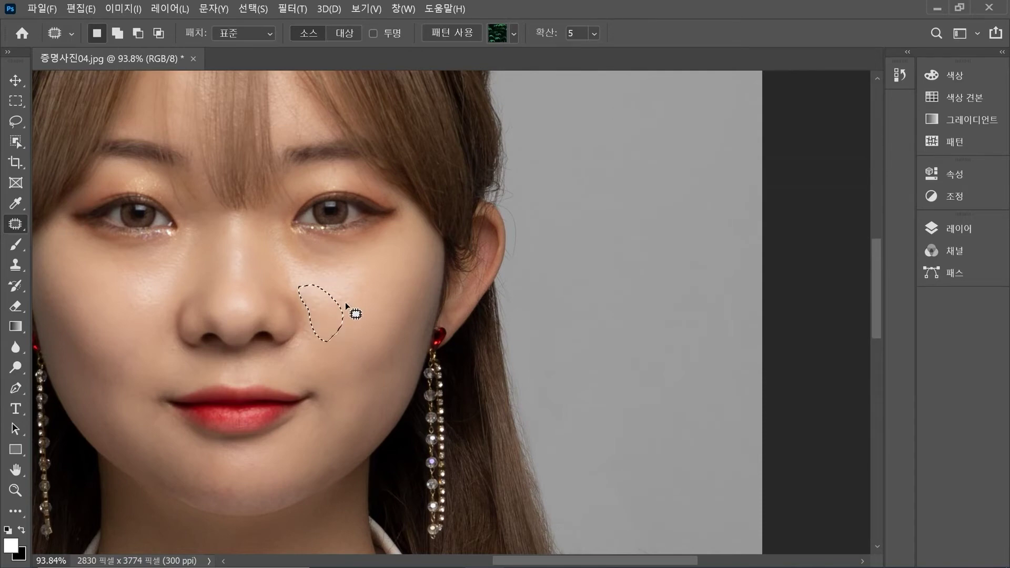
pyautogui.click(360, 342)
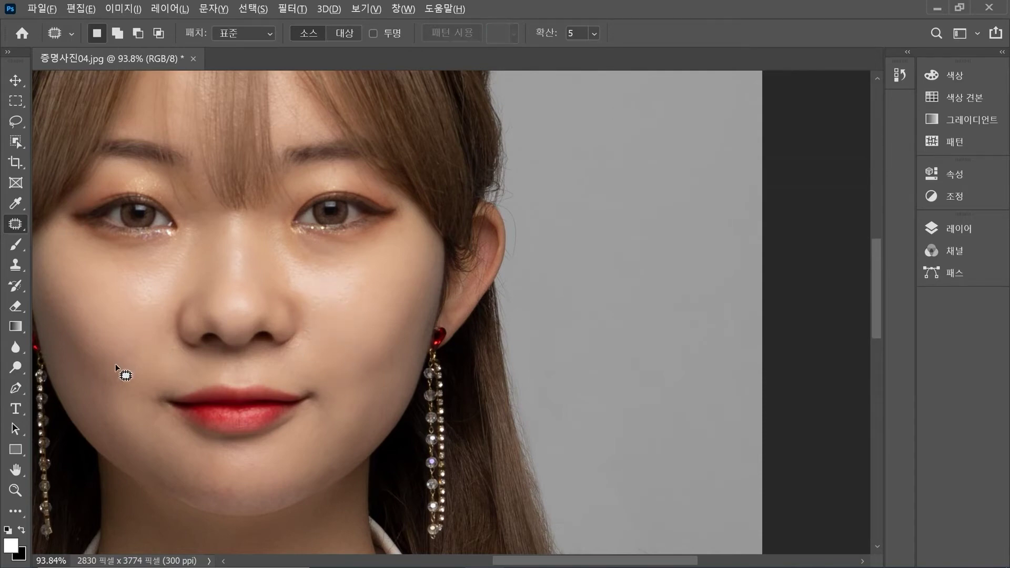
# Try to patch the skin beside the left corner of the mouth.
pyautogui.scroll(-5, 115, 364)
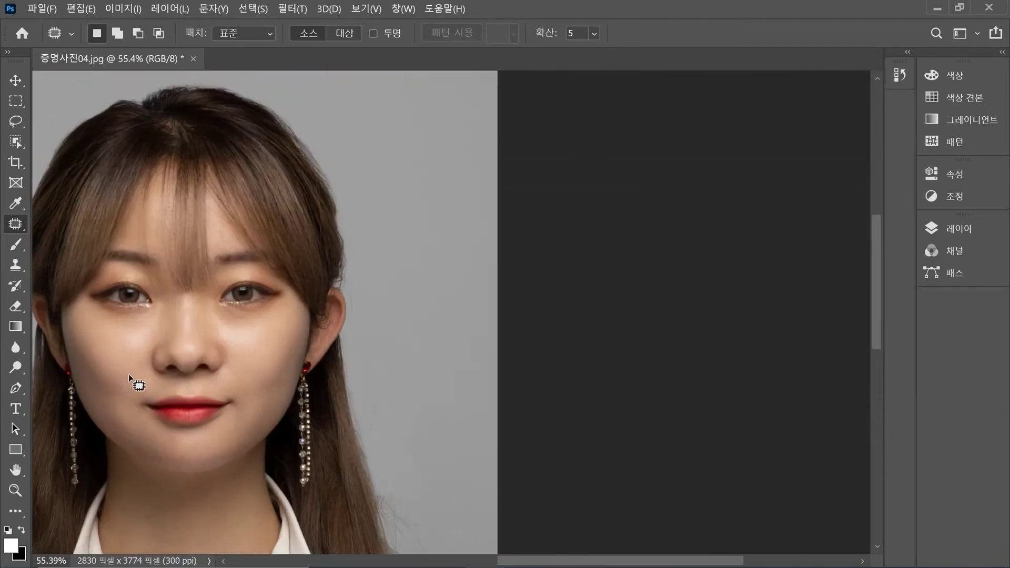
pyautogui.moveTo(130, 378)
pyautogui.mouseDown()
pyautogui.moveTo(113, 401)
pyautogui.moveTo(122, 373)
pyautogui.moveTo(127, 385)
pyautogui.moveTo(135, 372)
pyautogui.moveTo(124, 355)
pyautogui.moveTo(140, 405)
pyautogui.mouseUp()
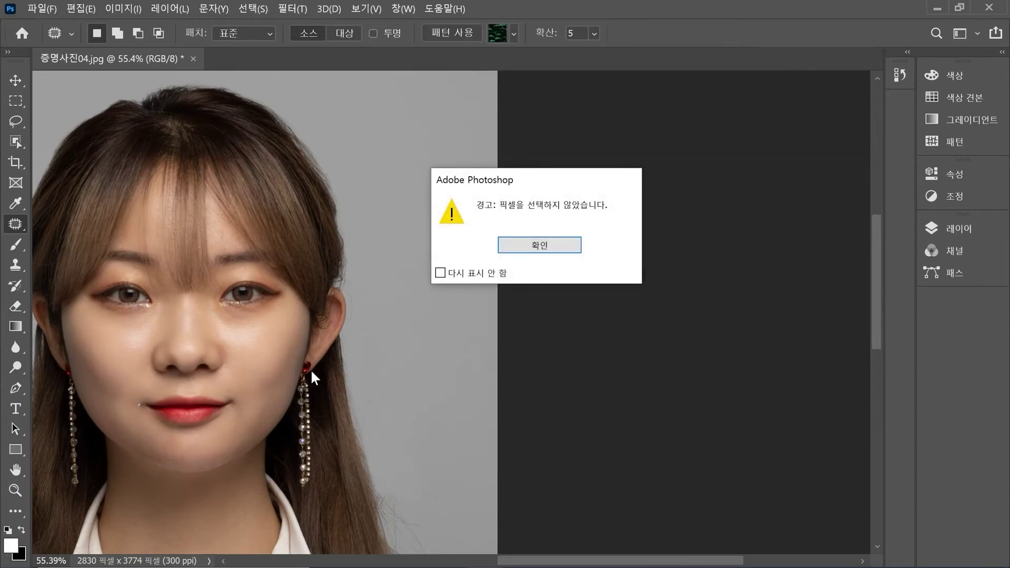
pyautogui.click(540, 245)
# Activate the Clone Stamp tool and set its opacity and flow to 10%.
pyautogui.scroll(-3, 271, 421)
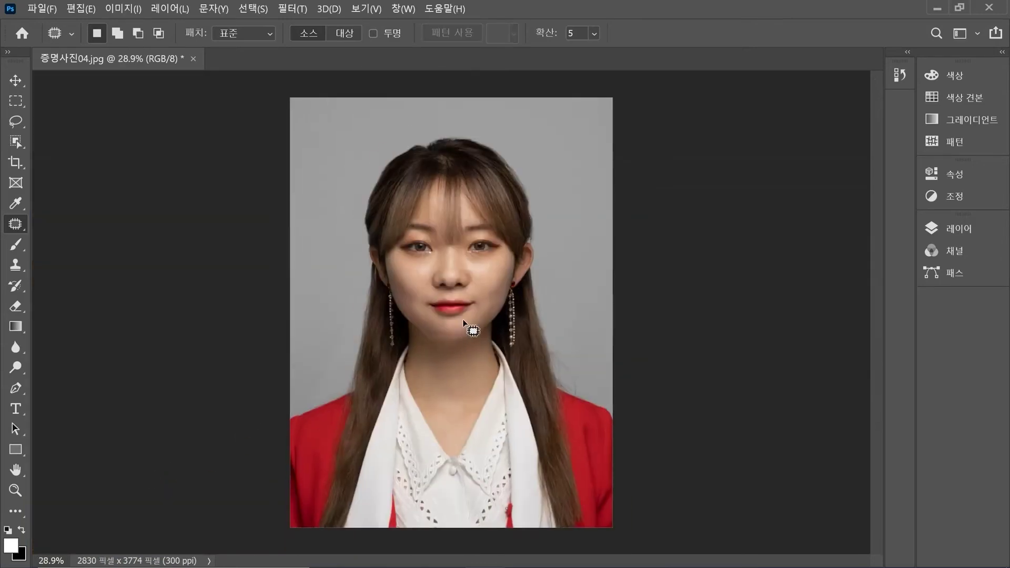
pyautogui.scroll(2, 469, 327)
pyautogui.scroll(4, 398, 323)
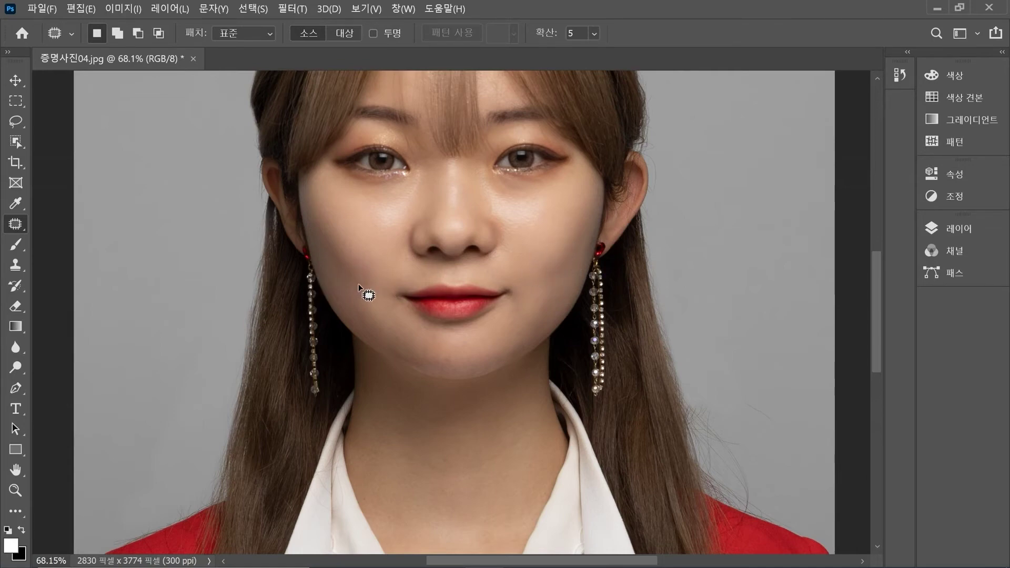
pyautogui.click(15, 265)
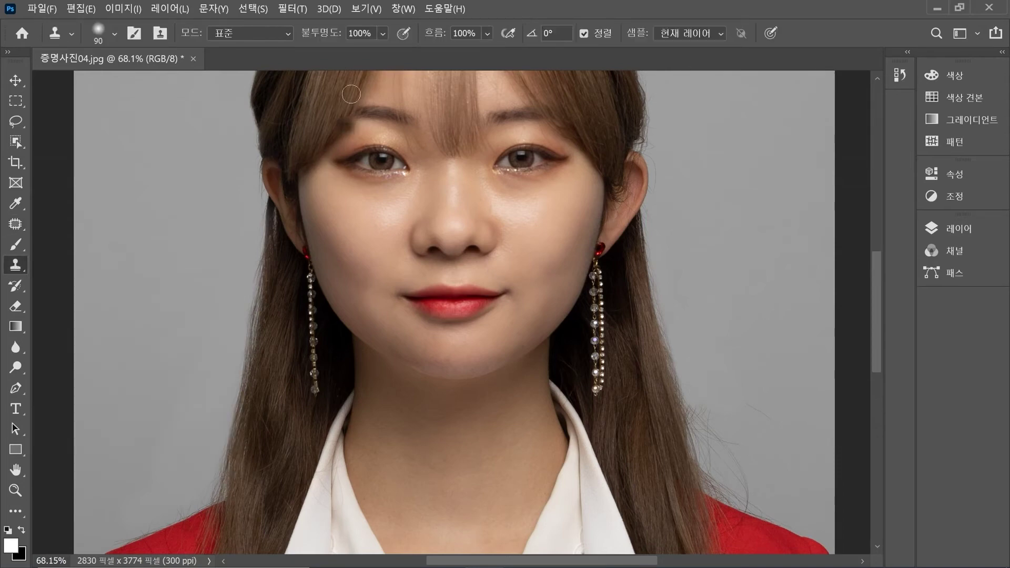
pyautogui.click(366, 35)
pyautogui.write('10')
pyautogui.press('Return')
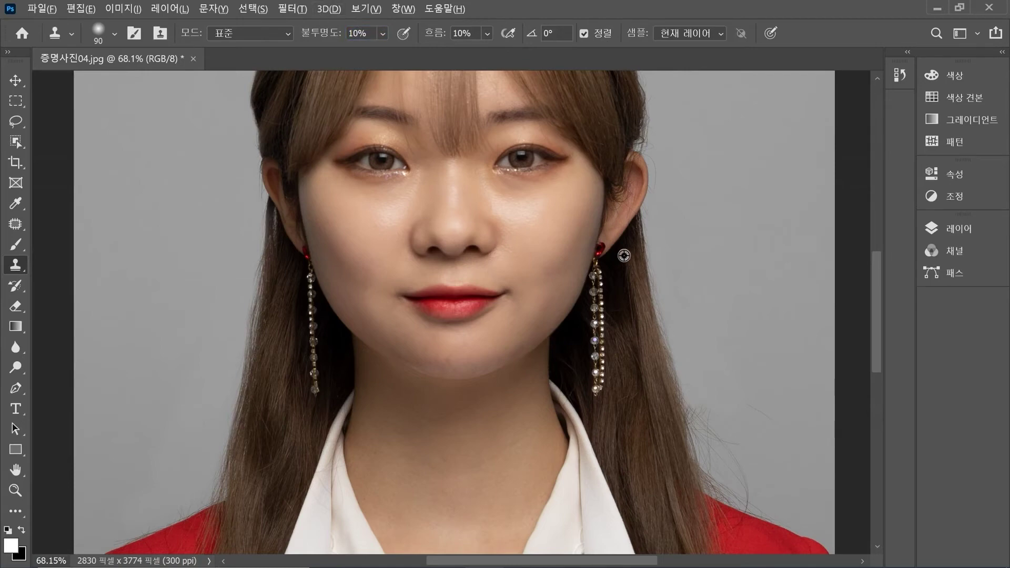
# Examine the skin tone and shading on the cheeks, around the mouth and along the jaw up close.
pyautogui.scroll(3, 610, 254)
pyautogui.scroll(2, 610, 254)
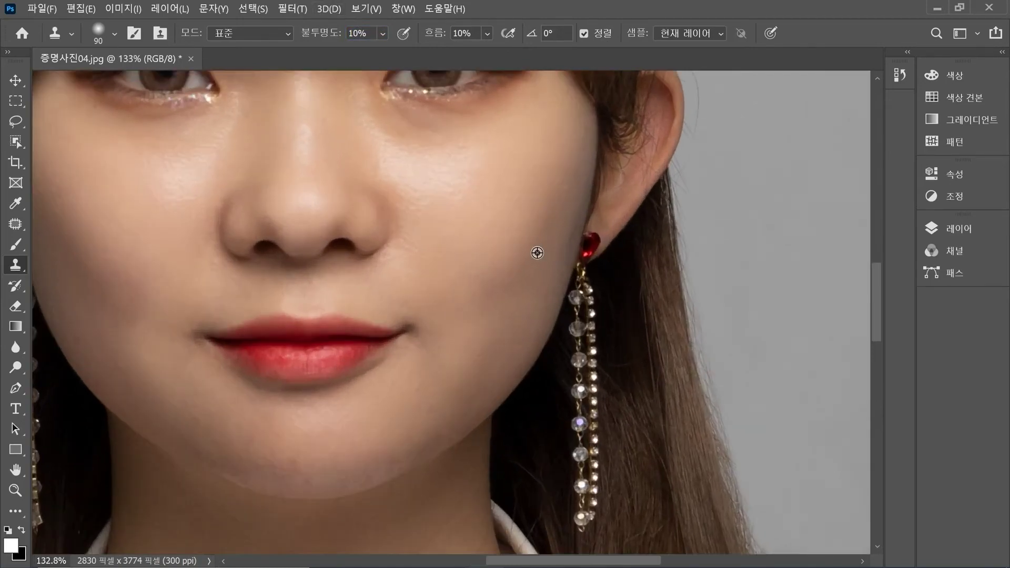
pyautogui.scroll(1, 536, 253)
pyautogui.scroll(-2, 535, 253)
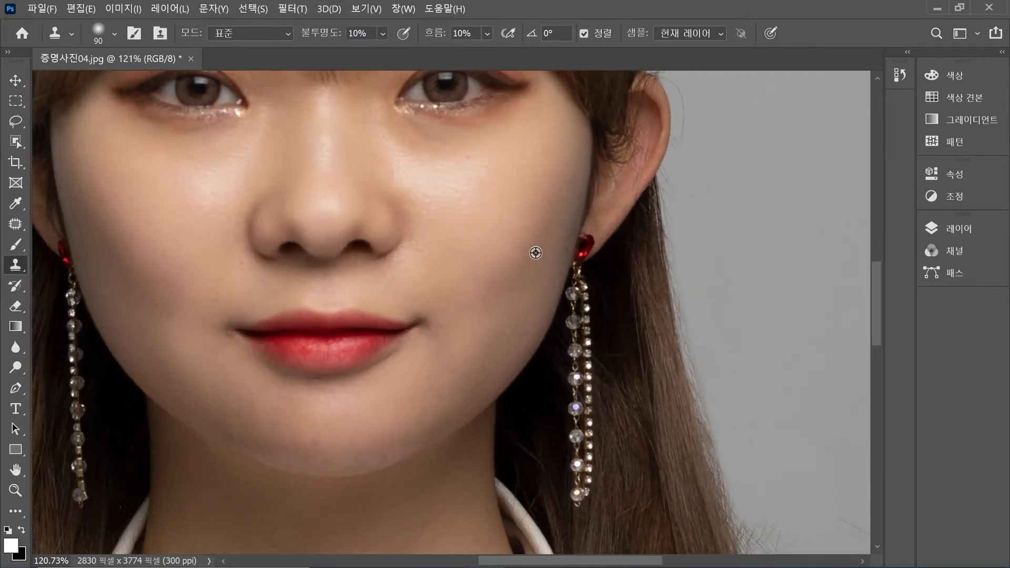
pyautogui.scroll(1, 536, 253)
pyautogui.scroll(-2, 535, 252)
pyautogui.scroll(2, 535, 252)
pyautogui.scroll(-2, 535, 252)
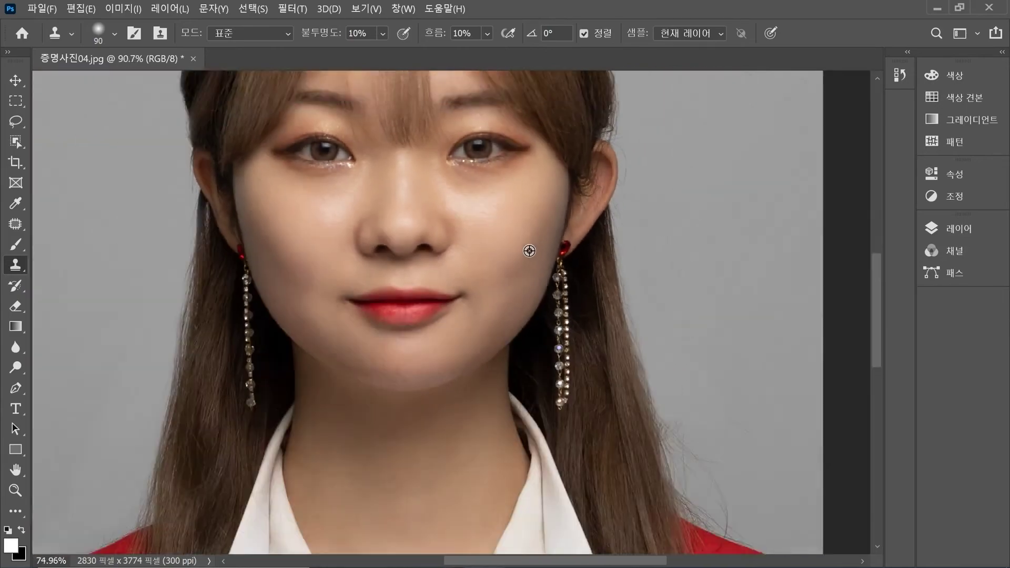
pyautogui.scroll(1, 529, 251)
pyautogui.scroll(-2, 528, 248)
pyautogui.scroll(3, 542, 252)
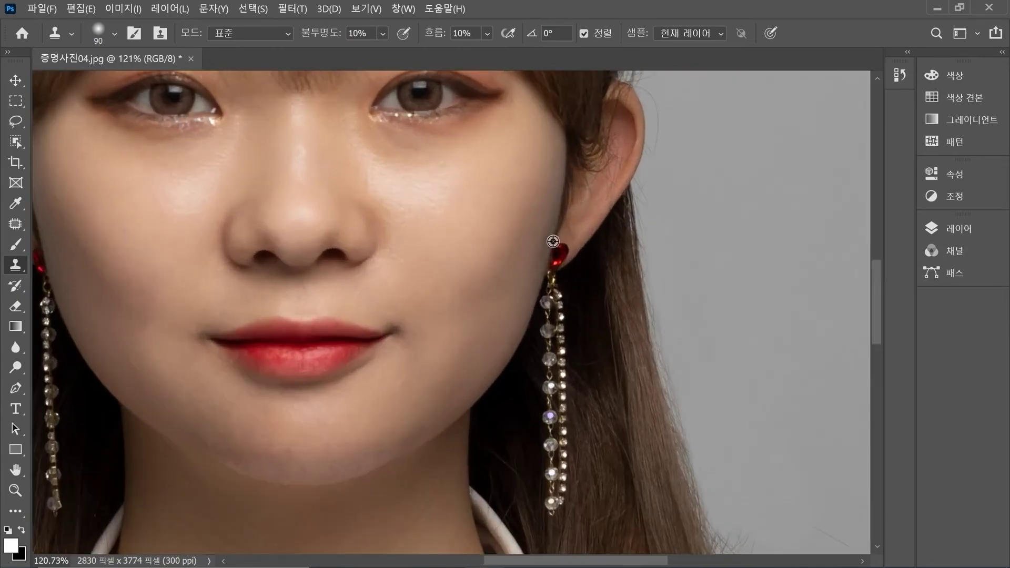
pyautogui.scroll(1, 533, 254)
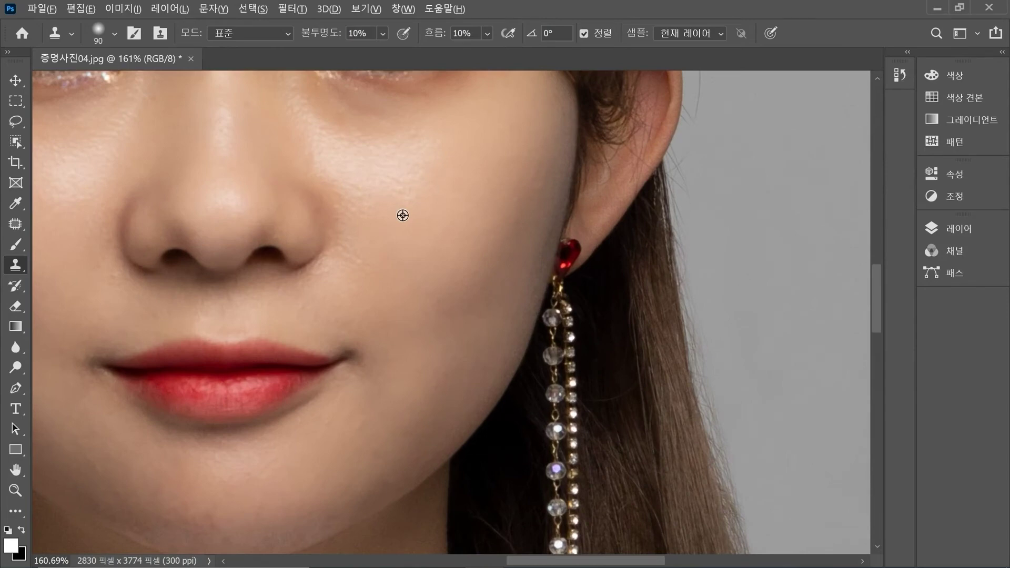
# Set the Clone Stamp brush size to 80 and clone clean right-cheek skin over the shaded area beside the mouth.
pyautogui.keyDown('alt'); pyautogui.click(403, 215); pyautogui.keyUp('alt')
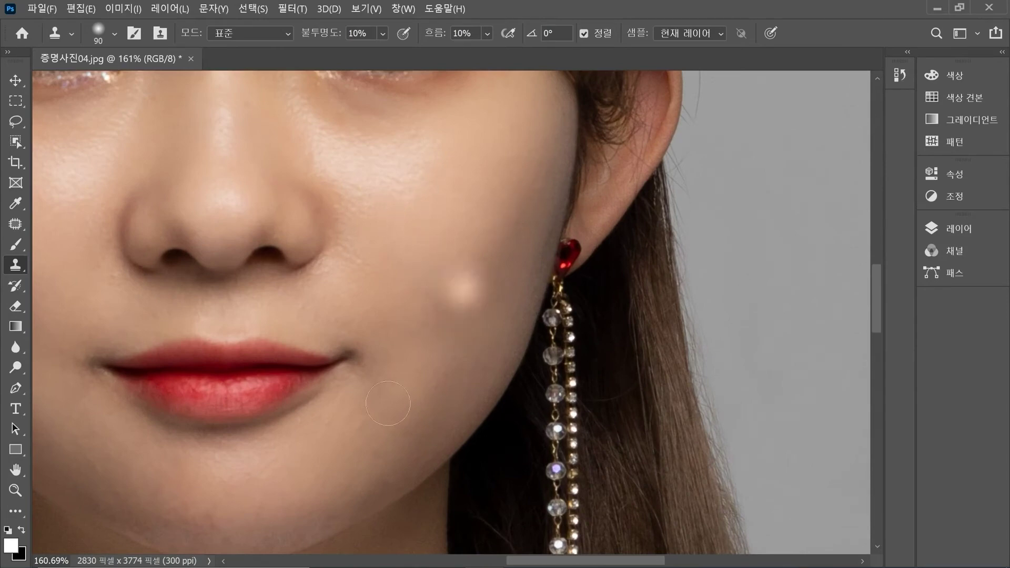
pyautogui.press('[')
pyautogui.press('[')
pyautogui.press('[')
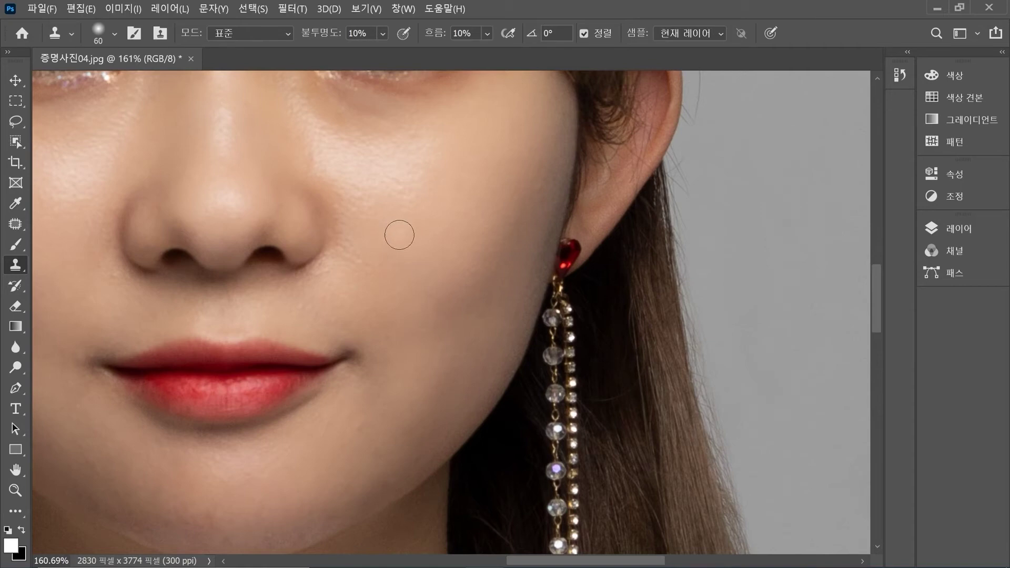
pyautogui.press(']')
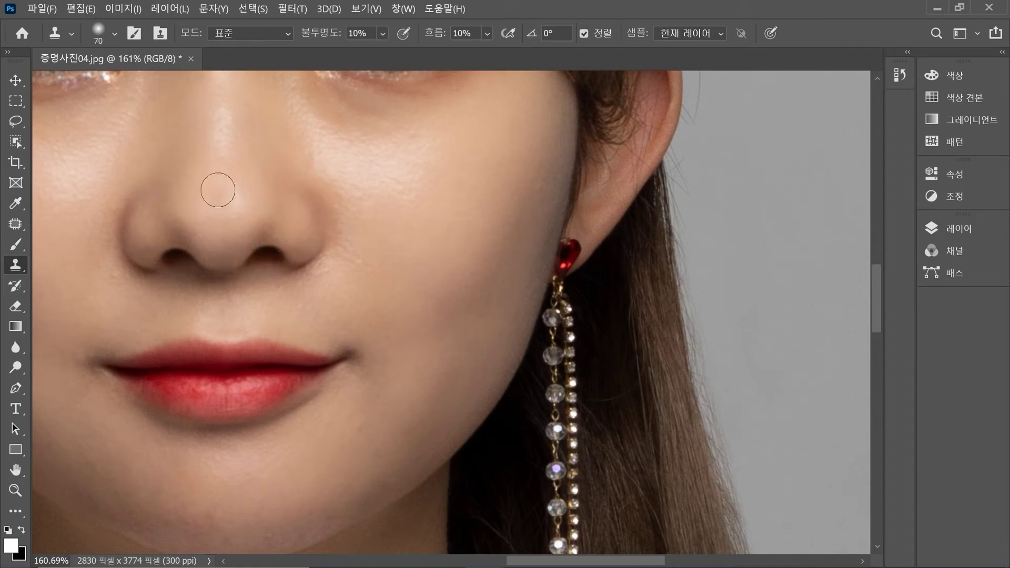
pyautogui.press(']')
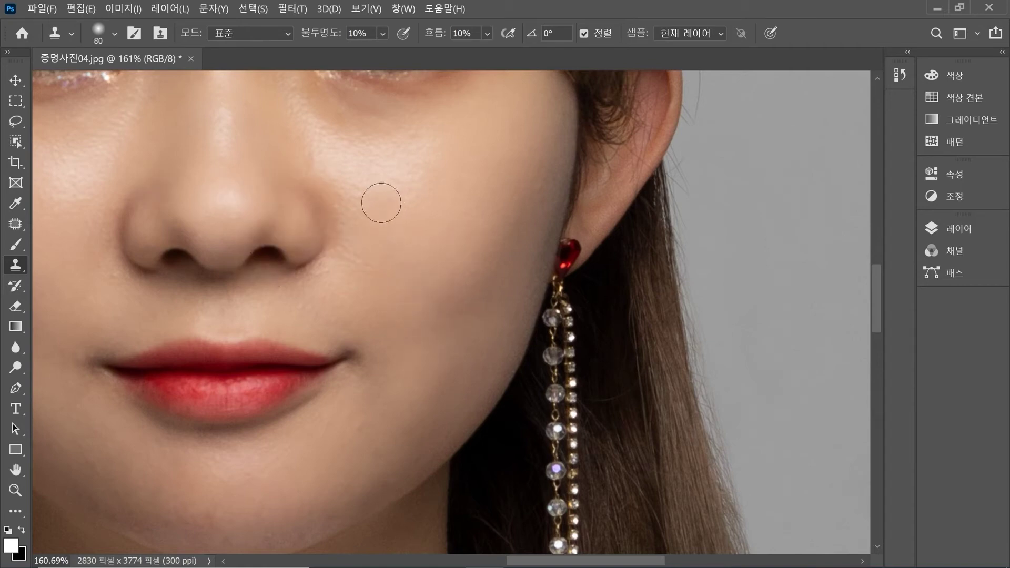
pyautogui.press(']')
pyautogui.keyDown('alt'); pyautogui.click(384, 216); pyautogui.keyUp('alt')
pyautogui.moveTo(403, 307)
pyautogui.mouseDown()
pyautogui.moveTo(388, 345)
pyautogui.moveTo(394, 337)
pyautogui.moveTo(402, 356)
pyautogui.moveTo(419, 343)
pyautogui.moveTo(434, 266)
pyautogui.moveTo(450, 249)
pyautogui.moveTo(455, 278)
pyautogui.moveTo(403, 373)
pyautogui.moveTo(413, 293)
pyautogui.moveTo(384, 340)
pyautogui.moveTo(407, 278)
pyautogui.moveTo(425, 360)
pyautogui.moveTo(461, 257)
pyautogui.moveTo(438, 319)
pyautogui.moveTo(397, 365)
pyautogui.moveTo(420, 328)
pyautogui.moveTo(415, 296)
pyautogui.moveTo(388, 329)
pyautogui.moveTo(400, 285)
pyautogui.moveTo(427, 258)
pyautogui.moveTo(424, 313)
pyautogui.moveTo(449, 327)
pyautogui.moveTo(441, 296)
pyautogui.moveTo(388, 304)
pyautogui.moveTo(452, 315)
pyautogui.moveTo(427, 288)
pyautogui.moveTo(406, 327)
pyautogui.moveTo(435, 329)
pyautogui.moveTo(438, 342)
pyautogui.moveTo(390, 398)
pyautogui.moveTo(394, 352)
pyautogui.moveTo(463, 292)
pyautogui.moveTo(431, 284)
pyautogui.mouseUp()
# Compare the face before and after the last Clone Stamp stroke using the history states, ending on the latest state.
pyautogui.scroll(-5, 295, 424)
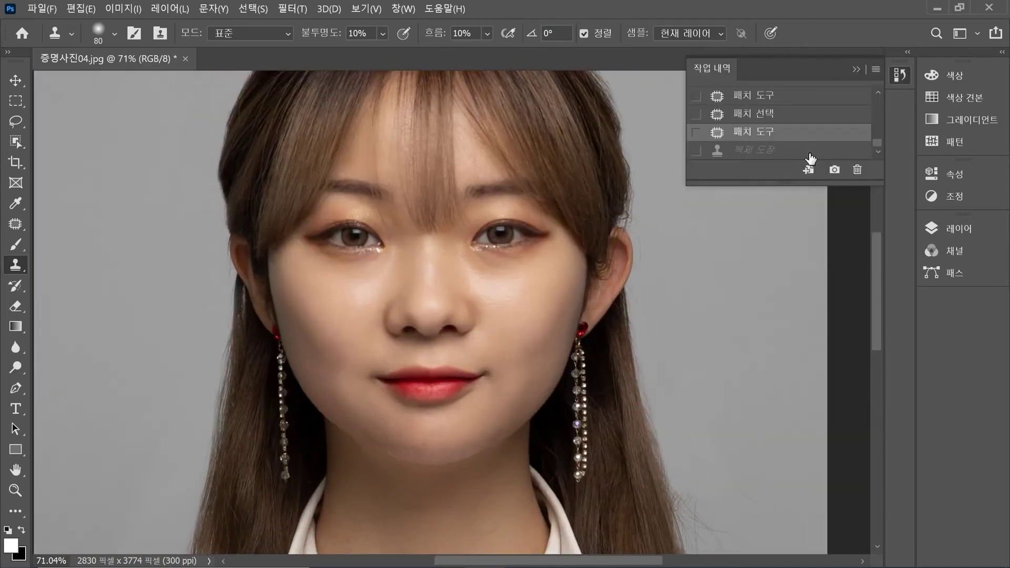
pyautogui.click(810, 154)
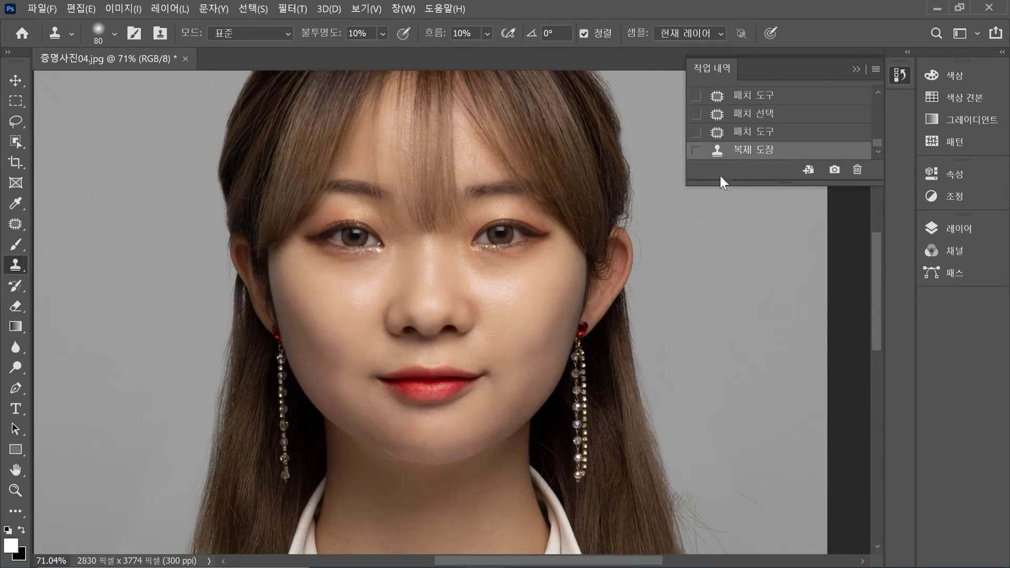
pyautogui.click(760, 135)
pyautogui.click(756, 152)
# Even out the shading on the right cheek and beside the right mouth corner with Clone Stamp strokes sampled from the bright cheek skin.
pyautogui.scroll(3, 476, 460)
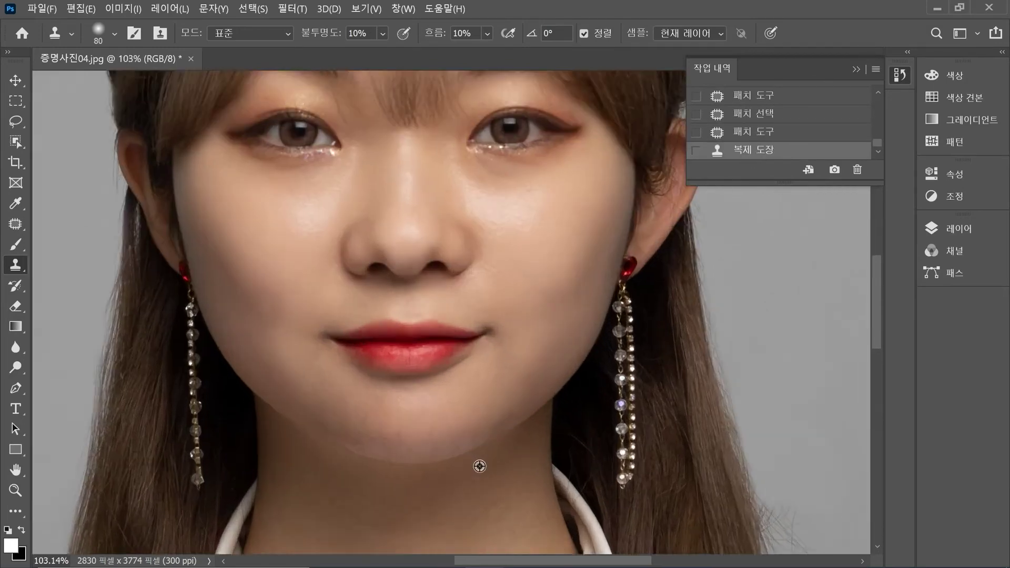
pyautogui.moveTo(510, 341); pyautogui.dragTo(523, 359)
pyautogui.moveTo(547, 264)
pyautogui.mouseDown()
pyautogui.moveTo(555, 275)
pyautogui.moveTo(558, 263)
pyautogui.moveTo(516, 323)
pyautogui.mouseUp()
pyautogui.click(504, 331)
pyautogui.keyDown('alt'); pyautogui.click(530, 221); pyautogui.keyUp('alt')
pyautogui.moveTo(513, 316)
pyautogui.mouseDown()
pyautogui.moveTo(520, 256)
pyautogui.moveTo(524, 273)
pyautogui.moveTo(571, 240)
pyautogui.moveTo(532, 271)
pyautogui.moveTo(549, 275)
pyautogui.moveTo(557, 293)
pyautogui.moveTo(547, 257)
pyautogui.mouseUp()
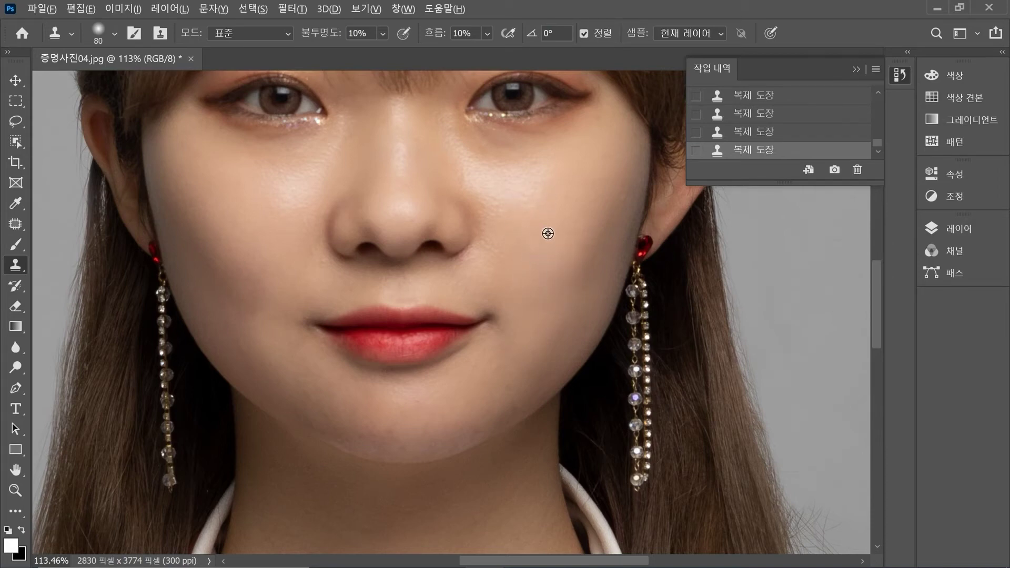
pyautogui.moveTo(528, 273)
pyautogui.mouseDown()
pyautogui.moveTo(521, 306)
pyautogui.moveTo(536, 284)
pyautogui.moveTo(541, 321)
pyautogui.moveTo(551, 321)
pyautogui.moveTo(555, 298)
pyautogui.moveTo(553, 264)
pyautogui.moveTo(546, 331)
pyautogui.moveTo(510, 337)
pyautogui.mouseUp()
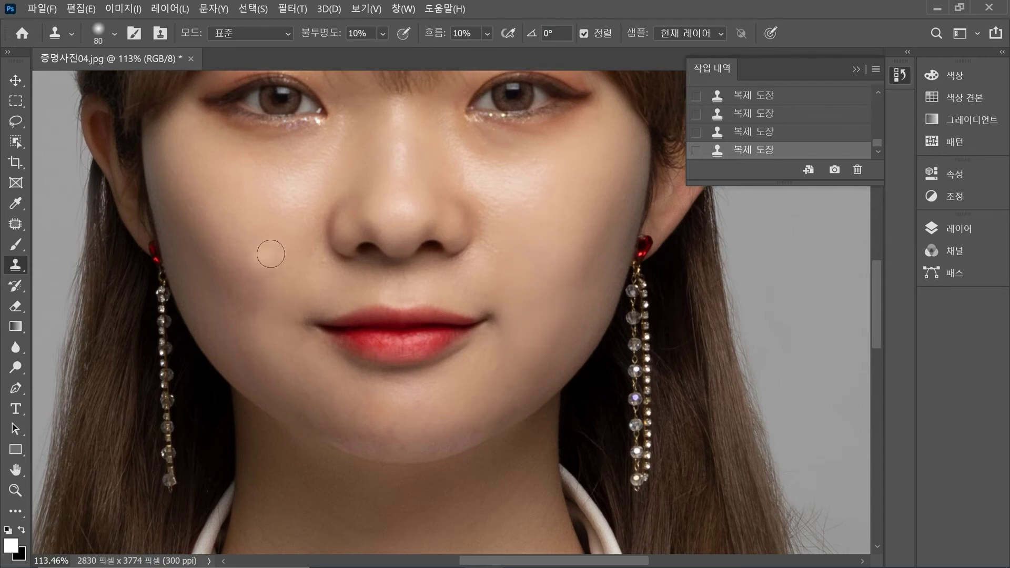
# Even out the shading from the left cheek down to the mouth corner with the Clone Stamp, enlarging the brush to 90.
pyautogui.moveTo(263, 279)
pyautogui.mouseDown()
pyautogui.moveTo(291, 351)
pyautogui.moveTo(245, 252)
pyautogui.moveTo(277, 304)
pyautogui.moveTo(270, 277)
pyautogui.moveTo(250, 306)
pyautogui.moveTo(312, 330)
pyautogui.mouseUp()
pyautogui.scroll(5, 830, 95)
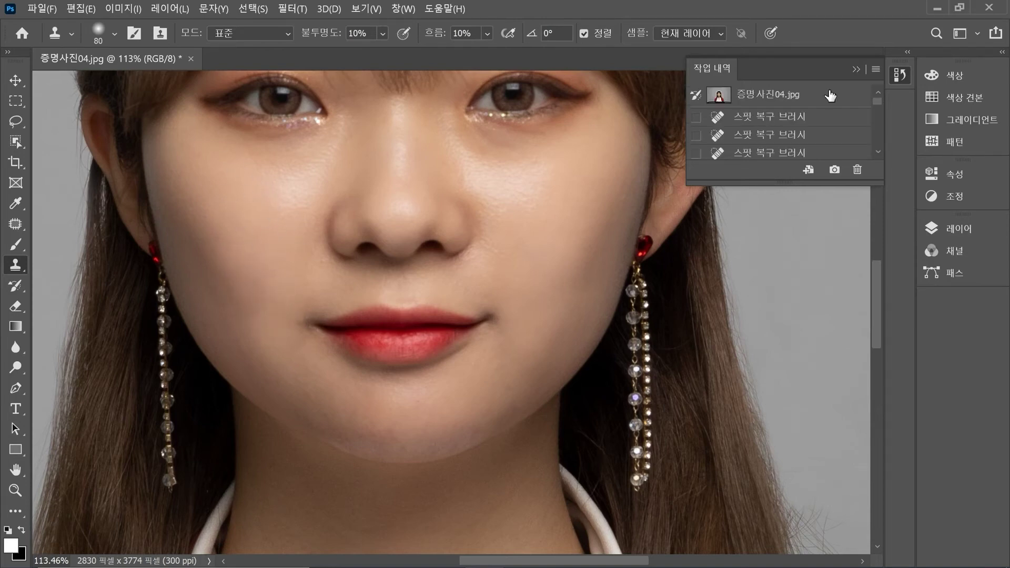
pyautogui.scroll(-5, 309, 300)
pyautogui.scroll(1, 311, 268)
pyautogui.click(304, 273)
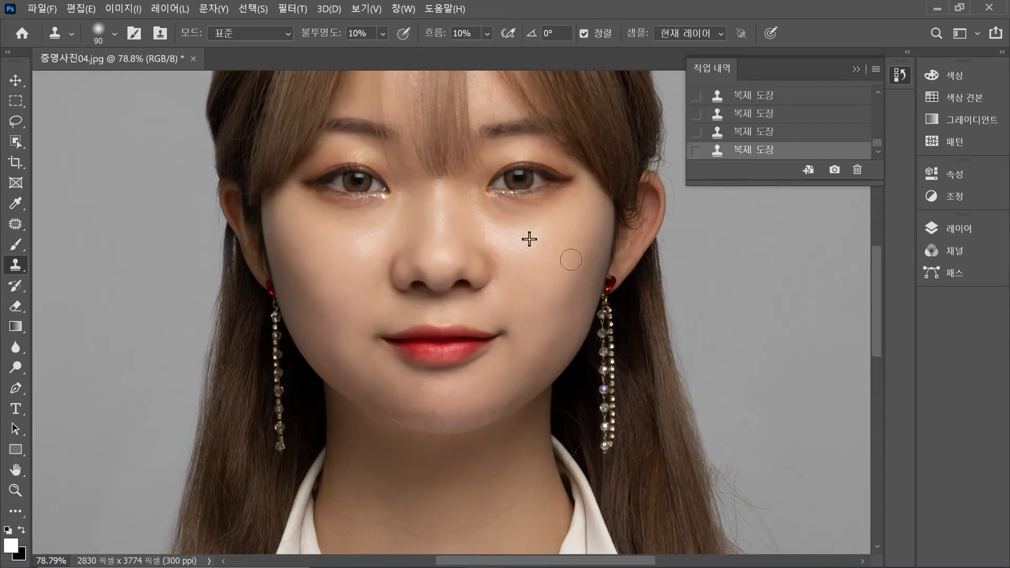
pyautogui.moveTo(321, 292); pyautogui.dragTo(321, 299)
# Compare the retouched face with the originally opened photo through the history, return to the latest state and review the whole portrait.
pyautogui.moveTo(874, 140); pyautogui.dragTo(872, 84)
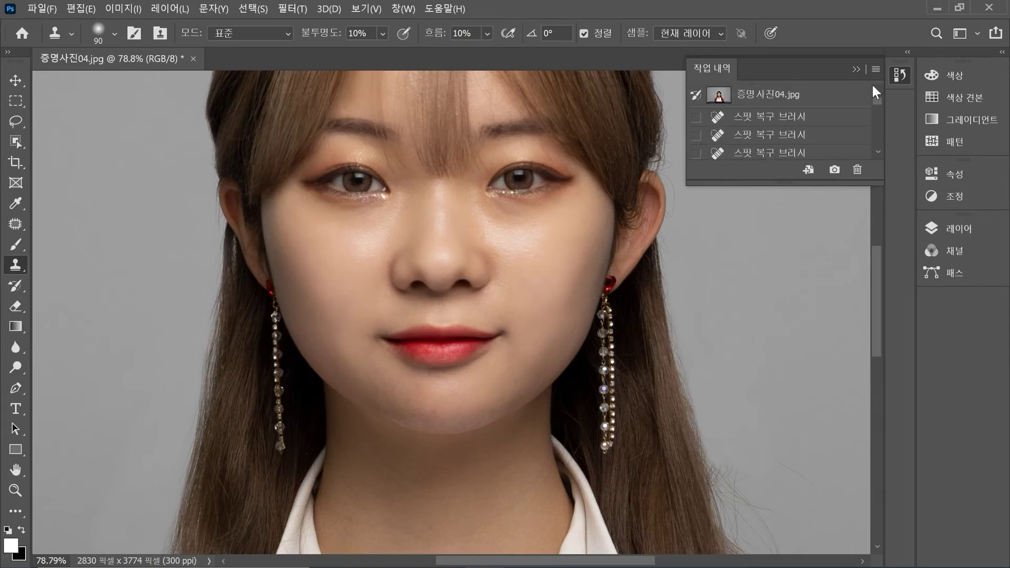
pyautogui.click(821, 98)
pyautogui.scroll(-8, 264, 350)
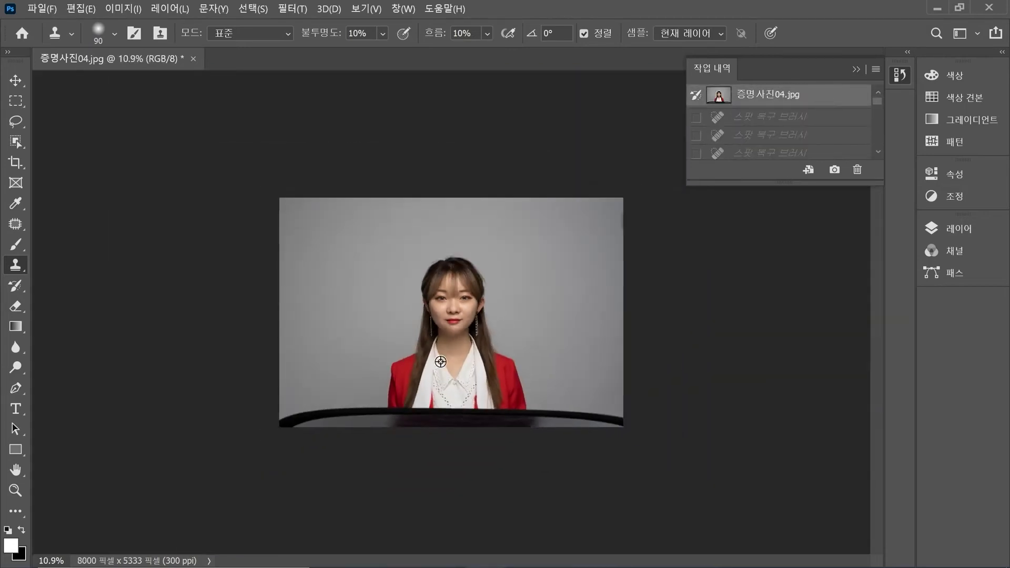
pyautogui.scroll(5, 458, 345)
pyautogui.scroll(3, 458, 345)
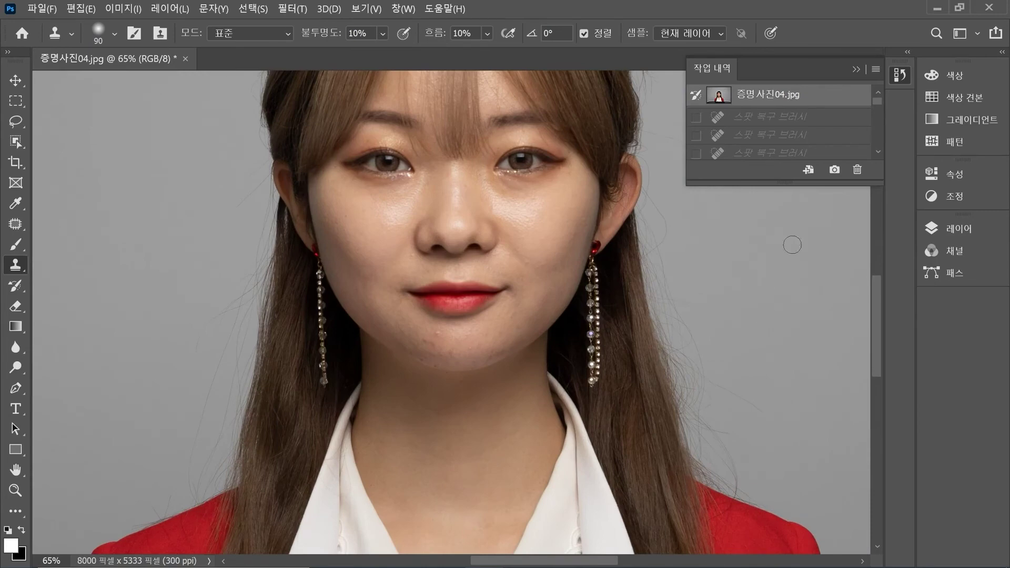
pyautogui.moveTo(873, 109); pyautogui.dragTo(880, 130)
pyautogui.click(784, 152)
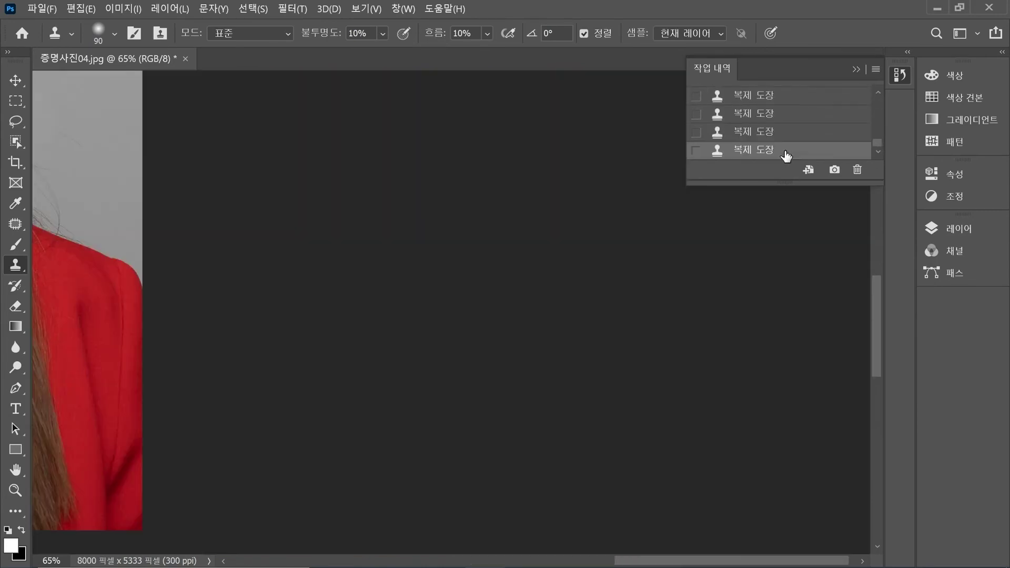
pyautogui.scroll(-6, 234, 332)
pyautogui.scroll(2, 394, 297)
pyautogui.scroll(1, 399, 294)
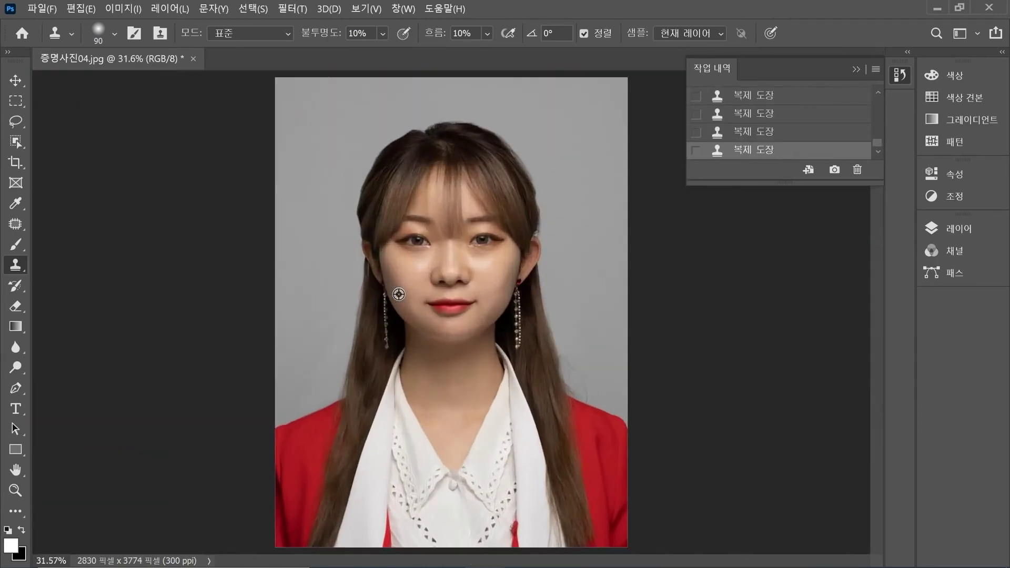
pyautogui.scroll(2, 421, 300)
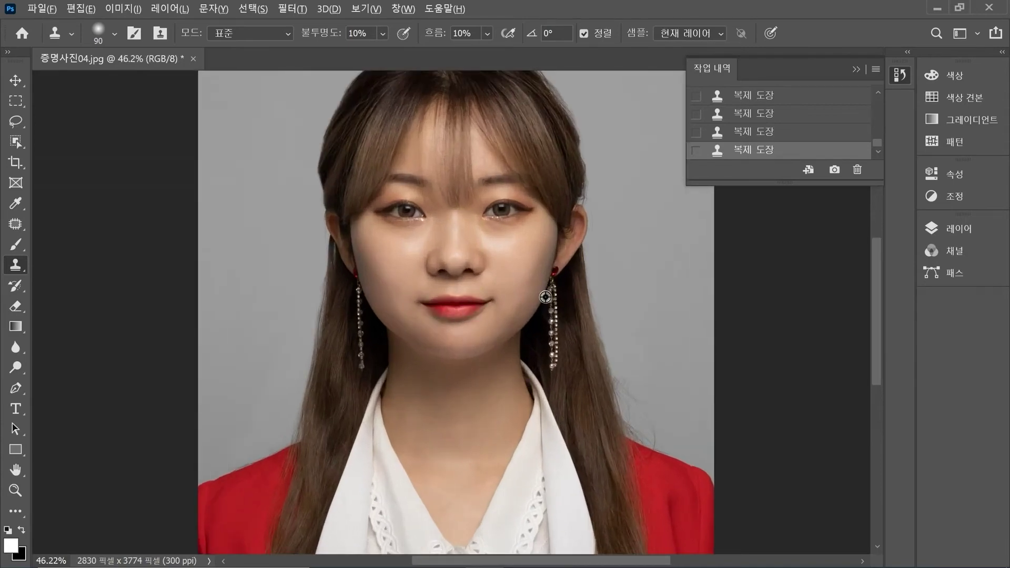
pyautogui.scroll(2, 527, 298)
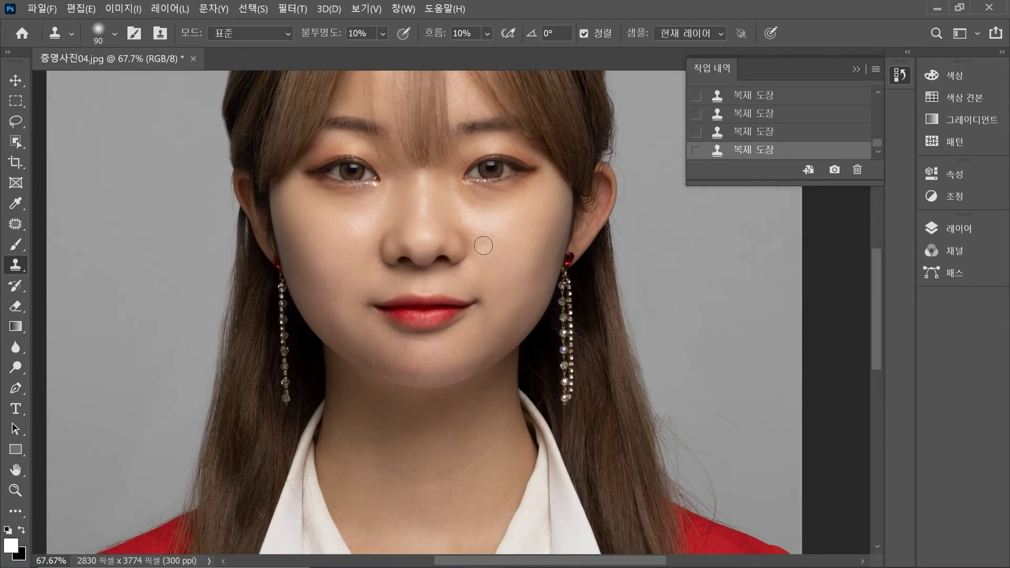
pyautogui.scroll(-2, 392, 275)
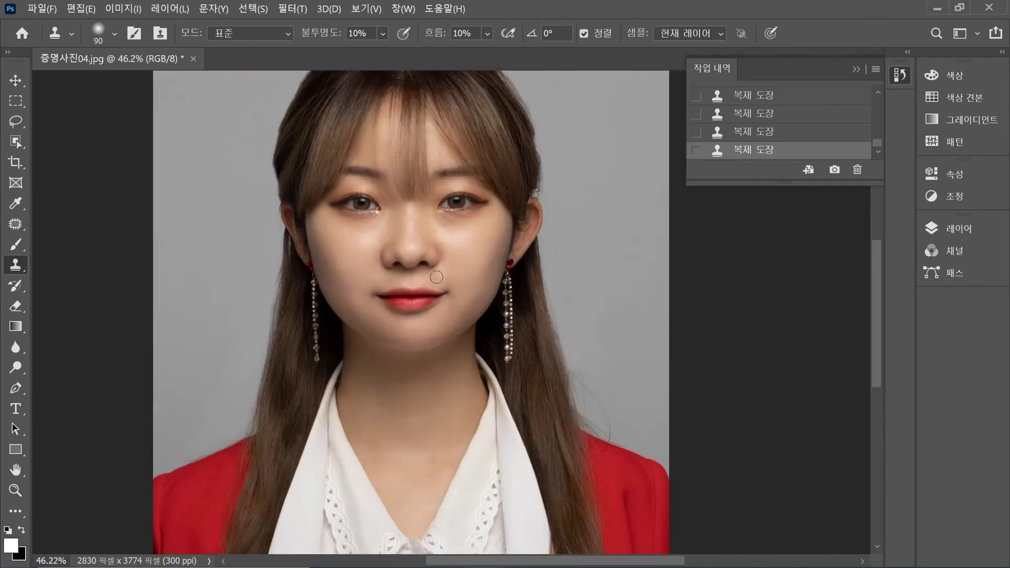
# Blend the remaining uneven tones on the lower right cheek and the left cheek with further Clone Stamp strokes.
pyautogui.scroll(3, 472, 295)
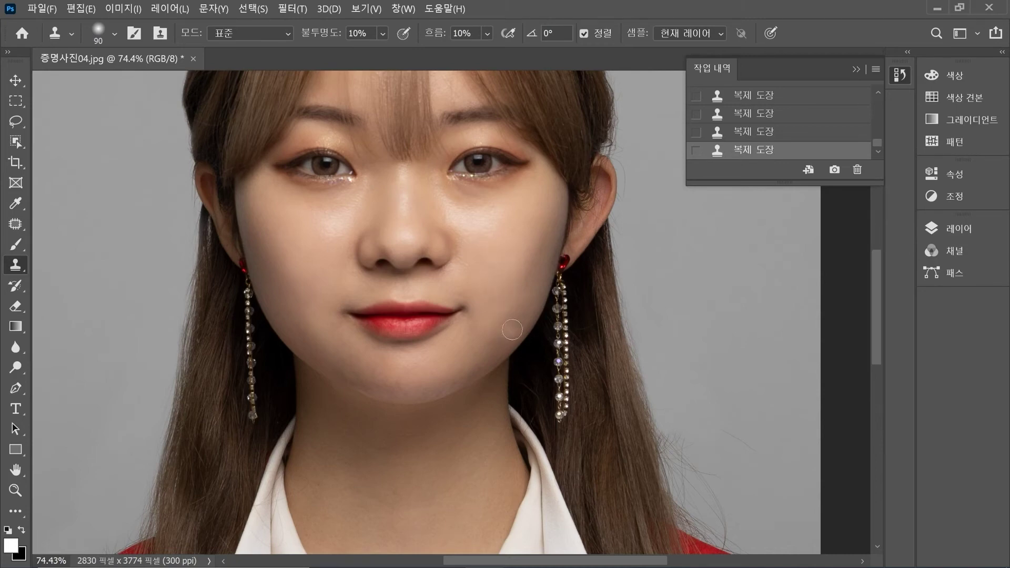
pyautogui.moveTo(489, 275)
pyautogui.mouseDown()
pyautogui.moveTo(484, 251)
pyautogui.moveTo(525, 267)
pyautogui.moveTo(488, 276)
pyautogui.moveTo(525, 305)
pyautogui.moveTo(501, 334)
pyautogui.mouseUp()
pyautogui.moveTo(309, 282)
pyautogui.mouseDown()
pyautogui.moveTo(287, 259)
pyautogui.moveTo(304, 290)
pyautogui.moveTo(309, 275)
pyautogui.moveTo(352, 270)
pyautogui.mouseUp()
pyautogui.scroll(-2, 360, 354)
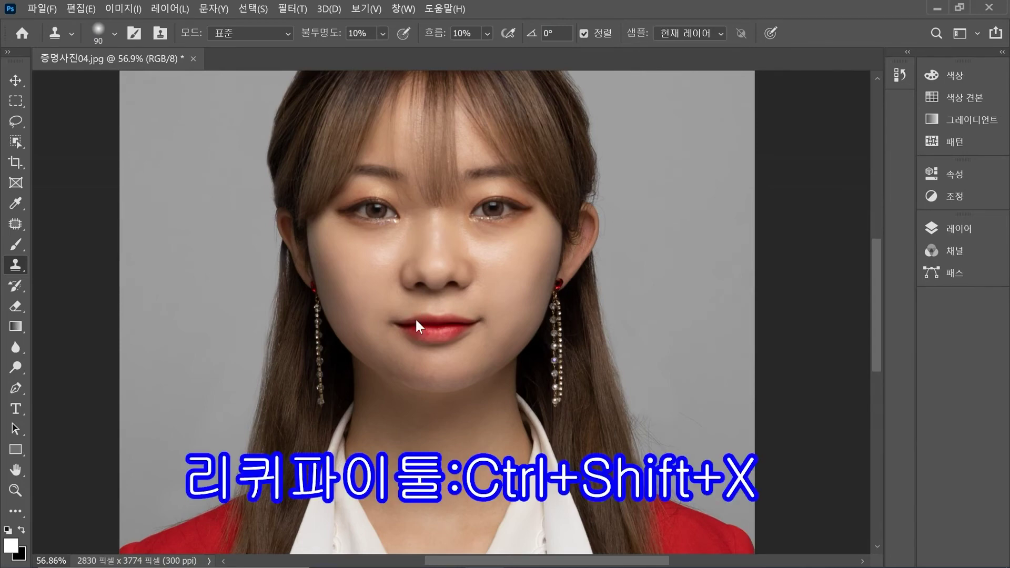
# Open the Liquify filter and slim the face with a jawline of -21 and a face width of -16.
pyautogui.hotkey('ctrl', 'shift', 'x')
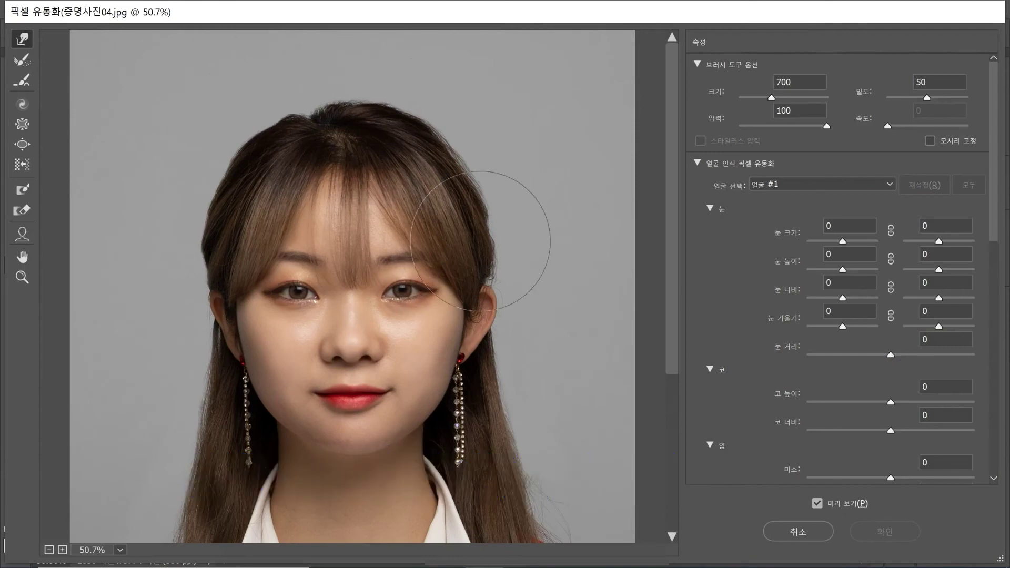
pyautogui.scroll(-10, 841, 354)
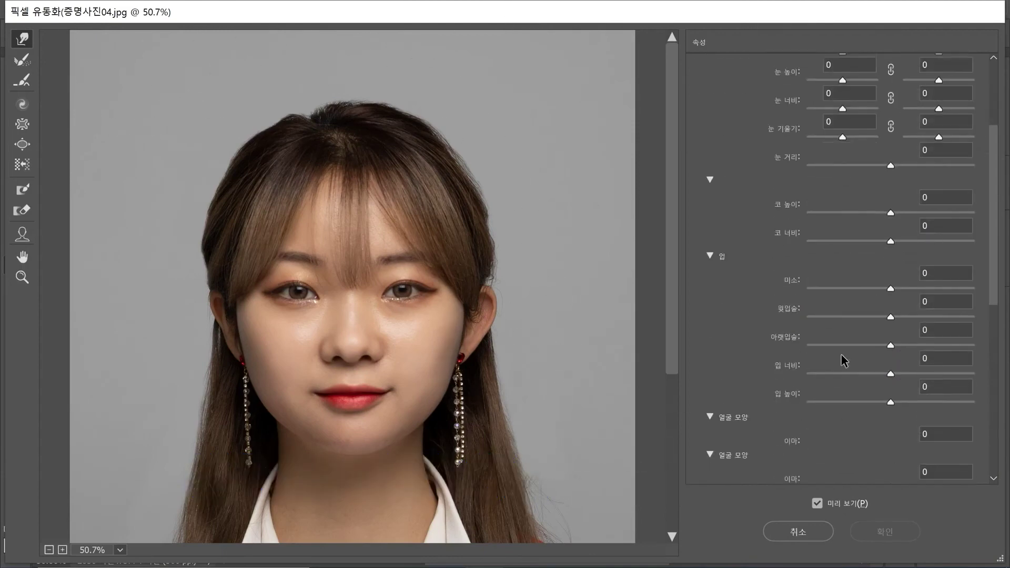
pyautogui.scroll(8, 782, 262)
pyautogui.scroll(3, 785, 262)
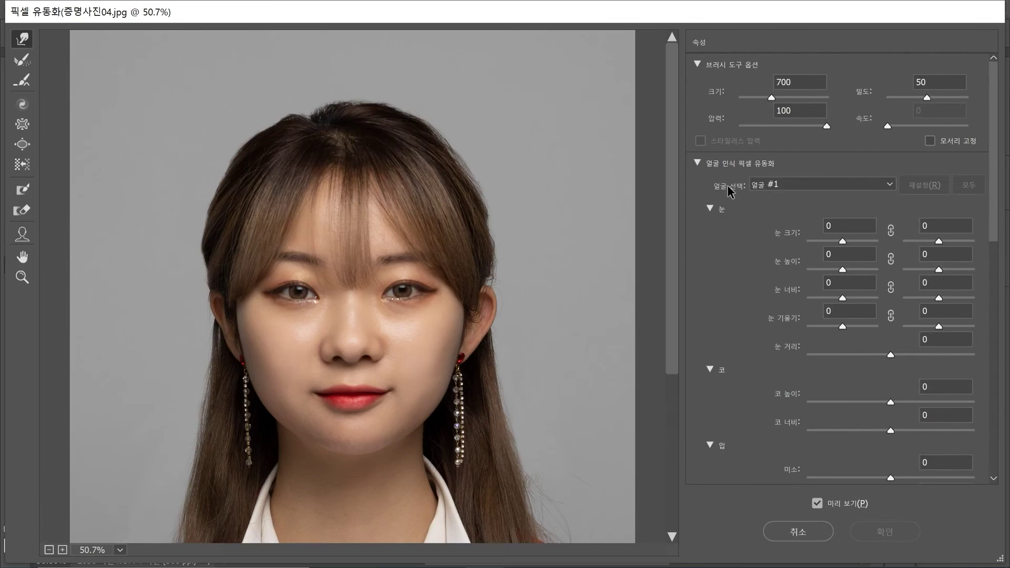
pyautogui.scroll(-7, 794, 354)
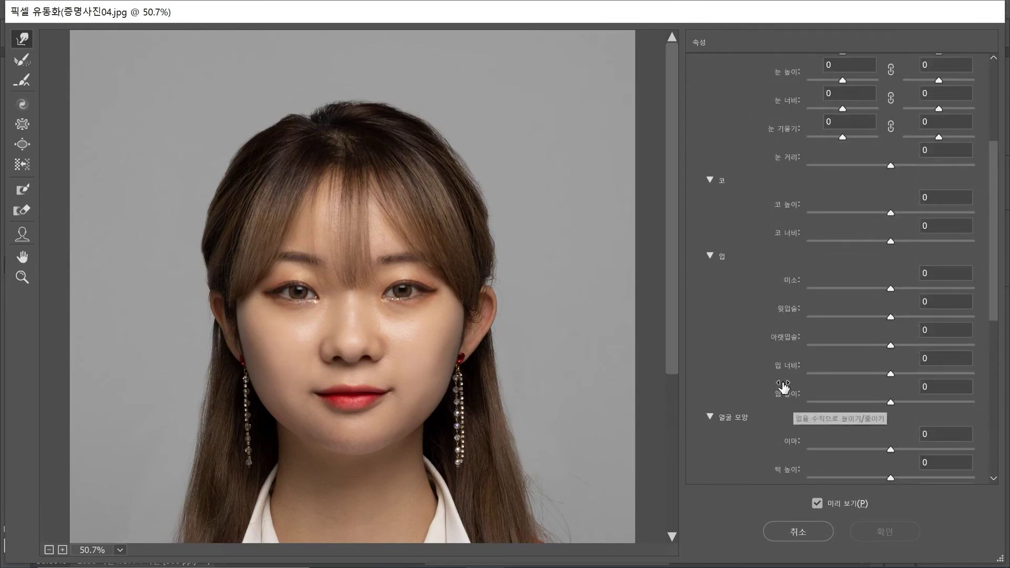
pyautogui.scroll(-3, 800, 392)
pyautogui.moveTo(891, 431)
pyautogui.mouseDown()
pyautogui.moveTo(872, 437)
pyautogui.moveTo(876, 464)
pyautogui.moveTo(871, 434)
pyautogui.mouseUp()
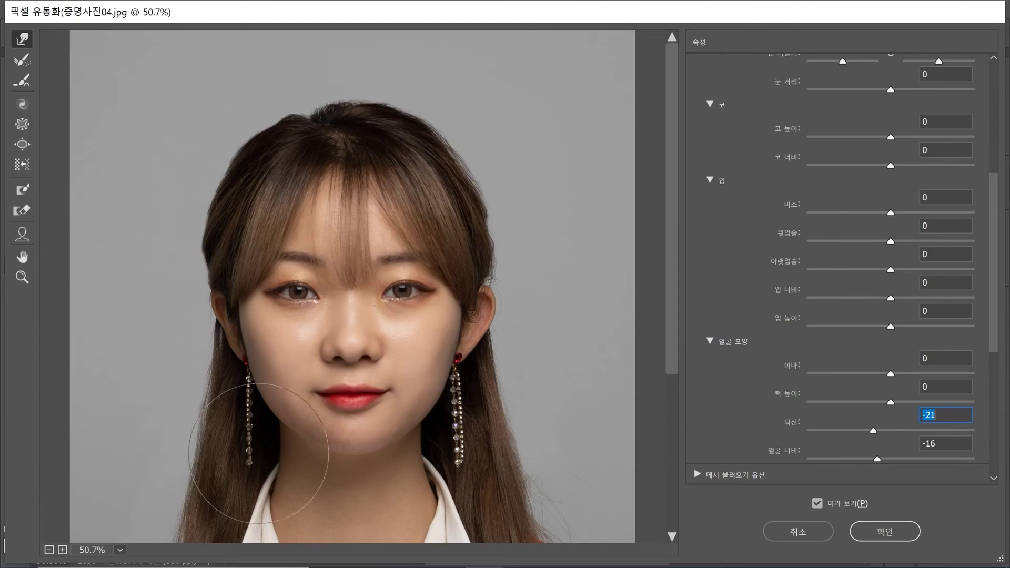
# Narrow the nose with a nose width of -9 and set the jawline to -26.
pyautogui.moveTo(892, 166); pyautogui.dragTo(890, 166)
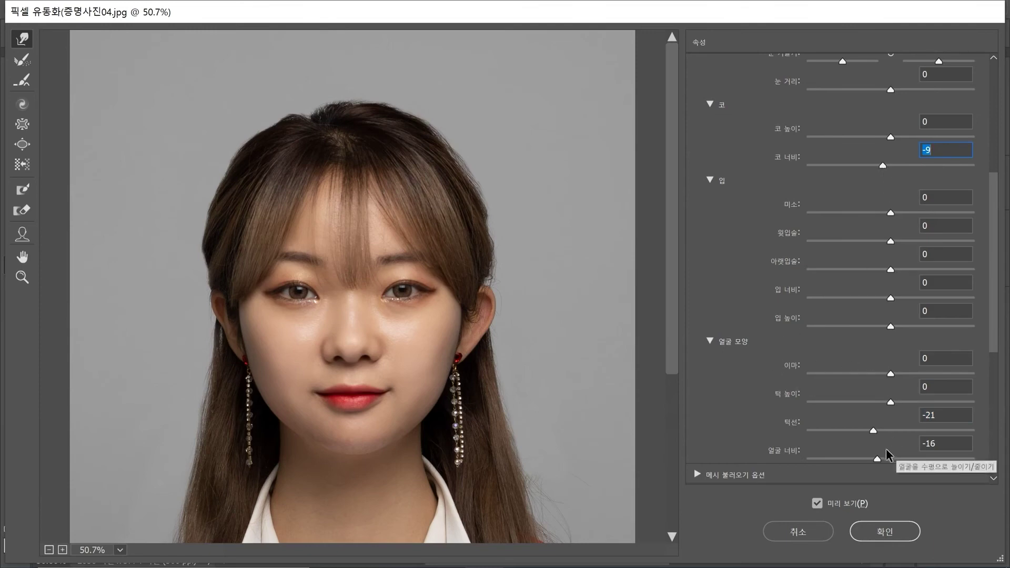
pyautogui.moveTo(872, 430); pyautogui.dragTo(863, 429)
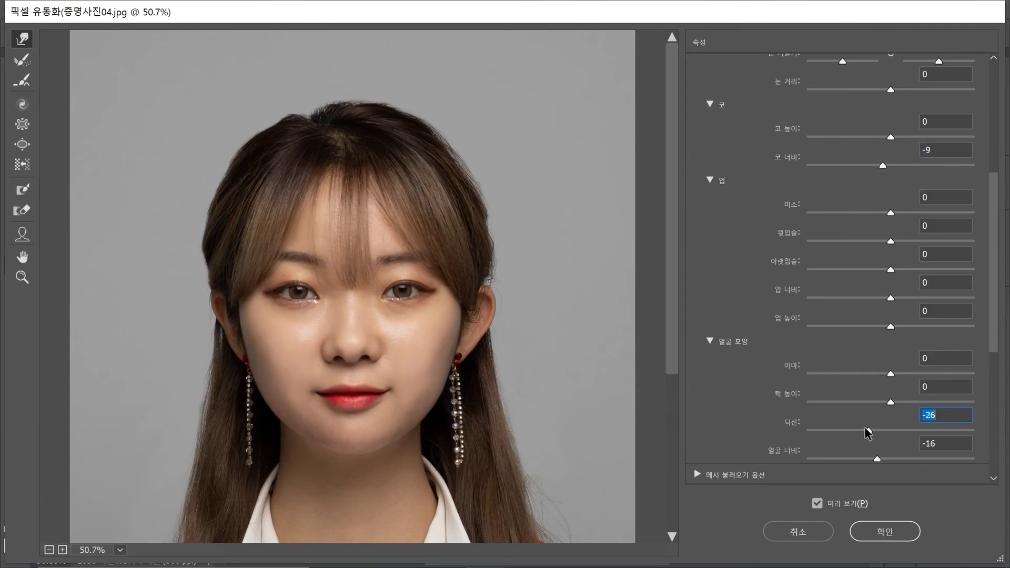
# Set the eye size to 2 for both eyes and apply the Liquify adjustments.
pyautogui.scroll(10, 889, 408)
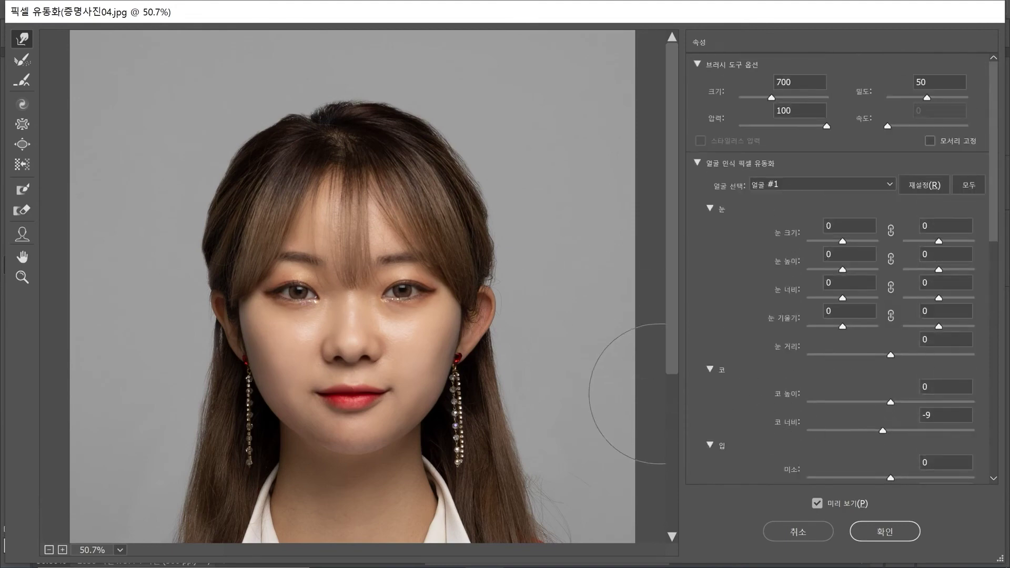
pyautogui.click(794, 242)
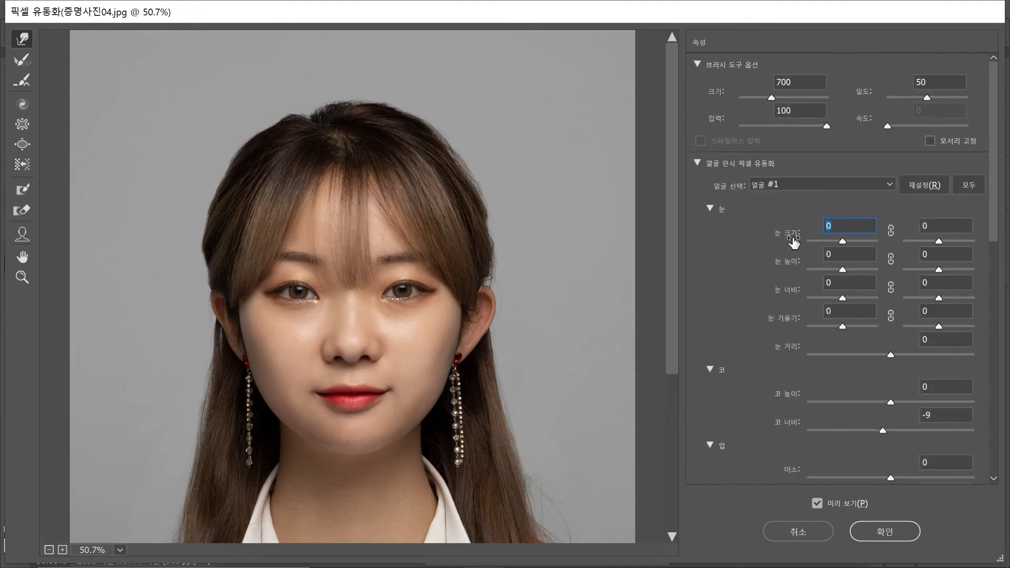
pyautogui.click(950, 225)
pyautogui.write('2')
pyautogui.scroll(-5, 762, 323)
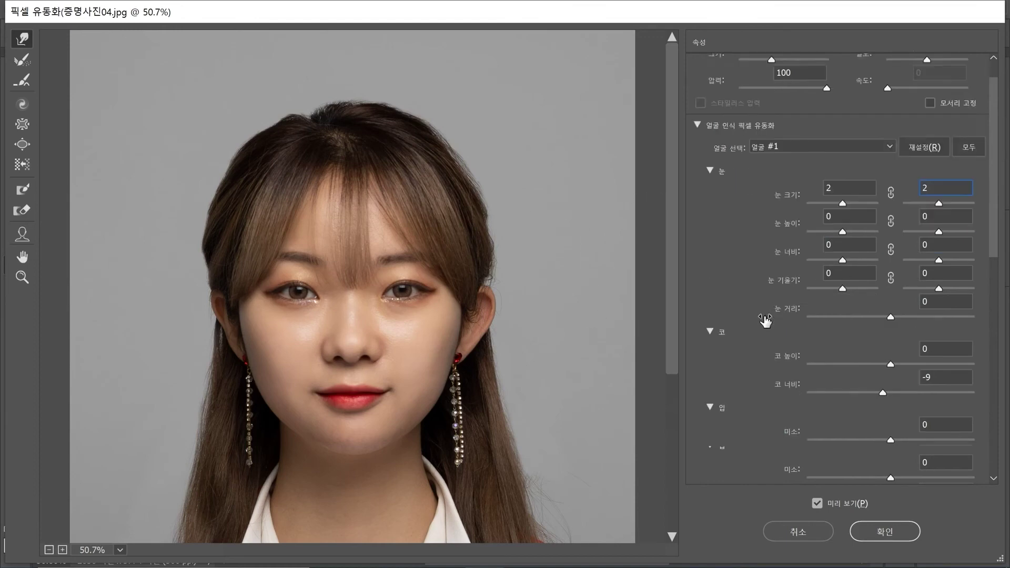
pyautogui.click(895, 534)
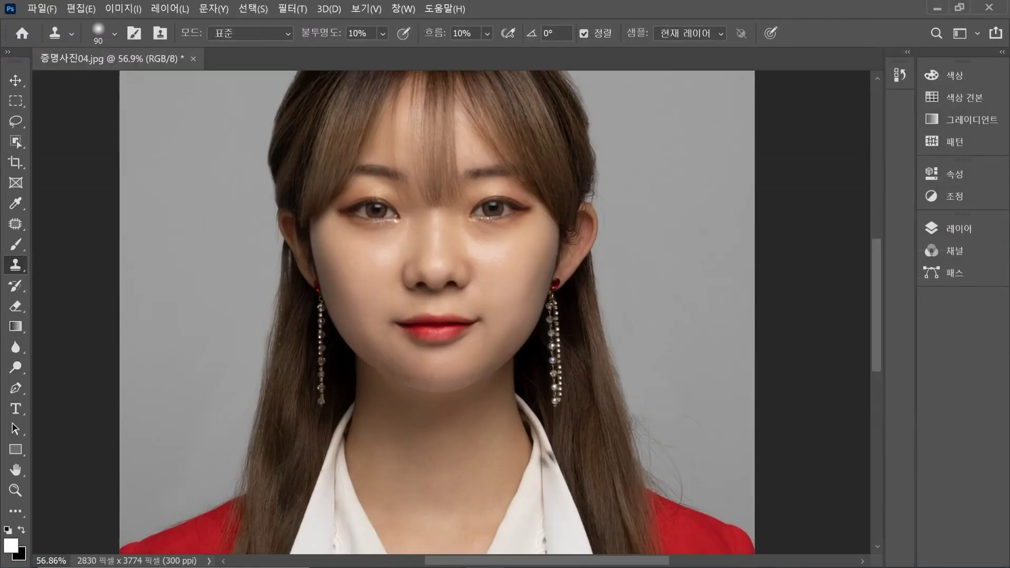
# Examine the reshaped portrait as a whole, the face up close and the hair at the crown.
pyautogui.scroll(-5, 495, 403)
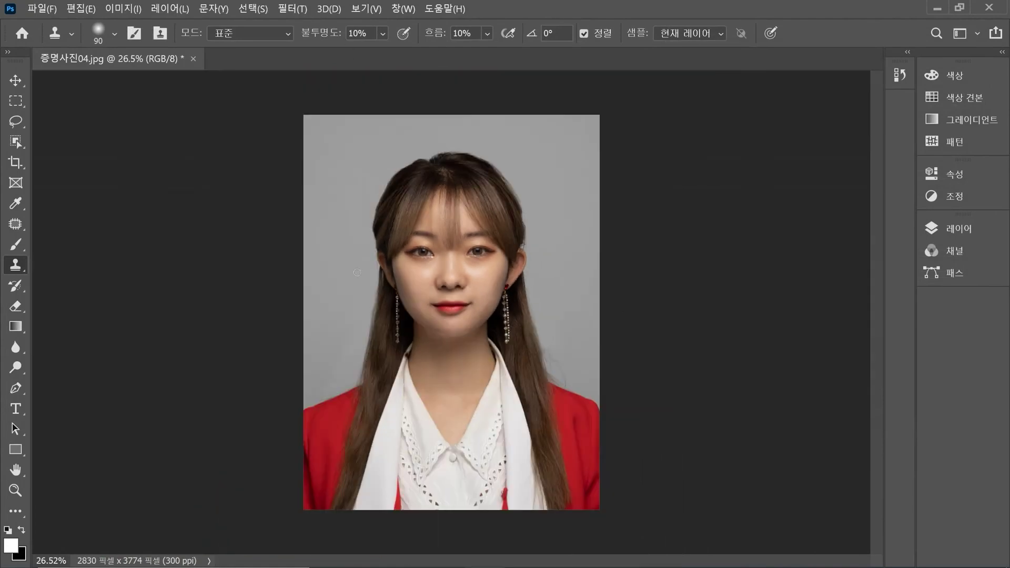
pyautogui.scroll(5, 415, 203)
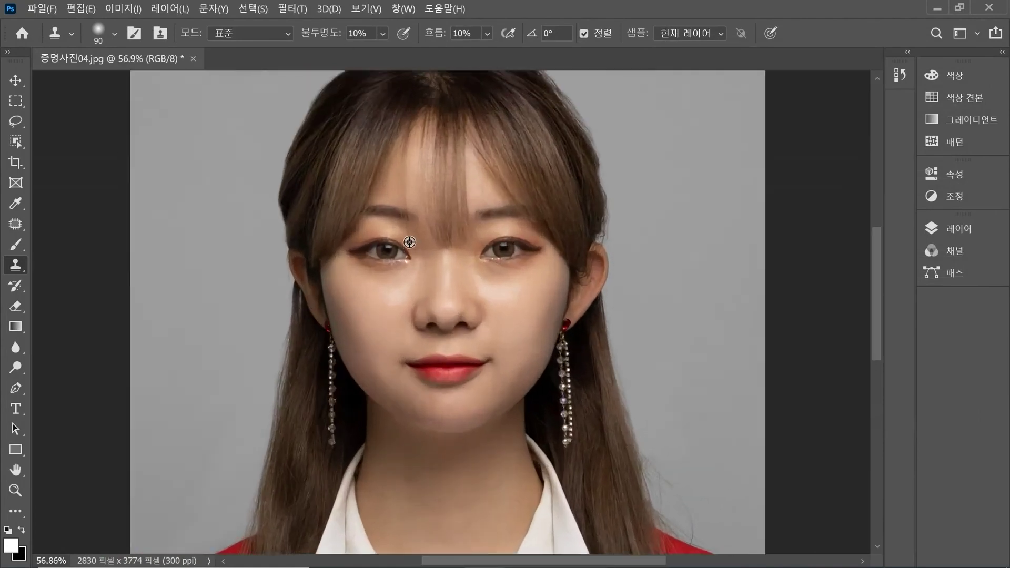
pyautogui.scroll(-2, 410, 242)
pyautogui.scroll(3, 440, 169)
pyautogui.scroll(4, 440, 278)
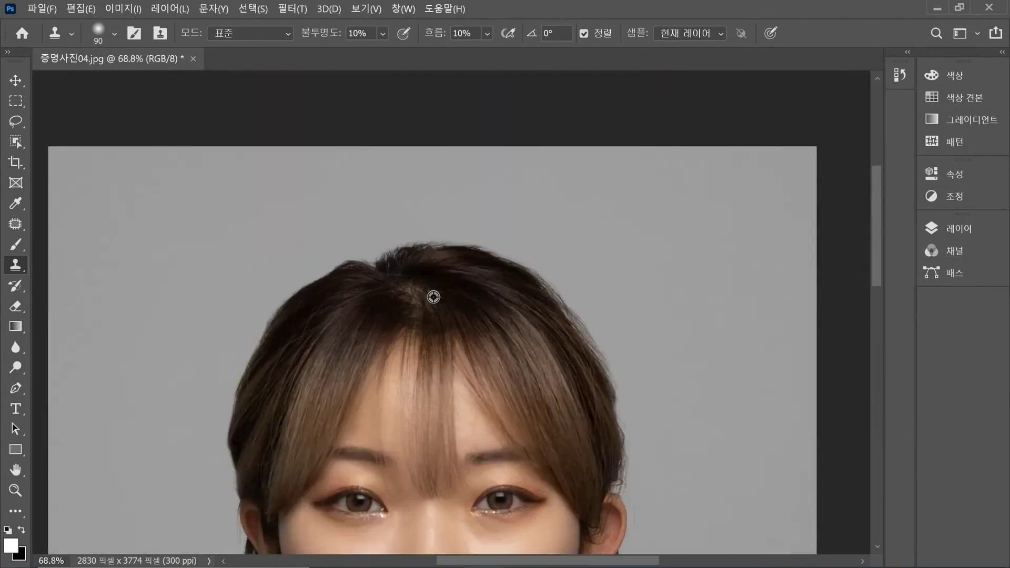
# Enlarge the Clone Stamp brush to 200 and clone dark hair over the light parting at the crown.
pyautogui.scroll(-2, 440, 281)
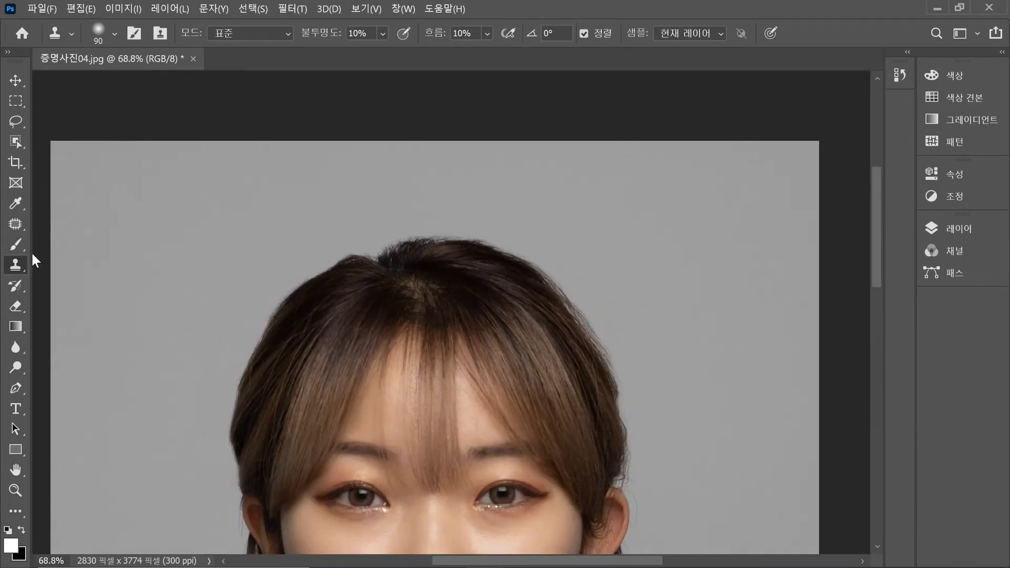
pyautogui.scroll(2, 405, 346)
pyautogui.press(']')
pyautogui.press(']')
pyautogui.press(']')
pyautogui.press(']')
pyautogui.press(']')
pyautogui.keyDown('alt'); pyautogui.click(322, 293); pyautogui.keyUp('alt')
pyautogui.moveTo(414, 339)
pyautogui.mouseDown()
pyautogui.moveTo(449, 283)
pyautogui.moveTo(428, 271)
pyautogui.mouseUp()
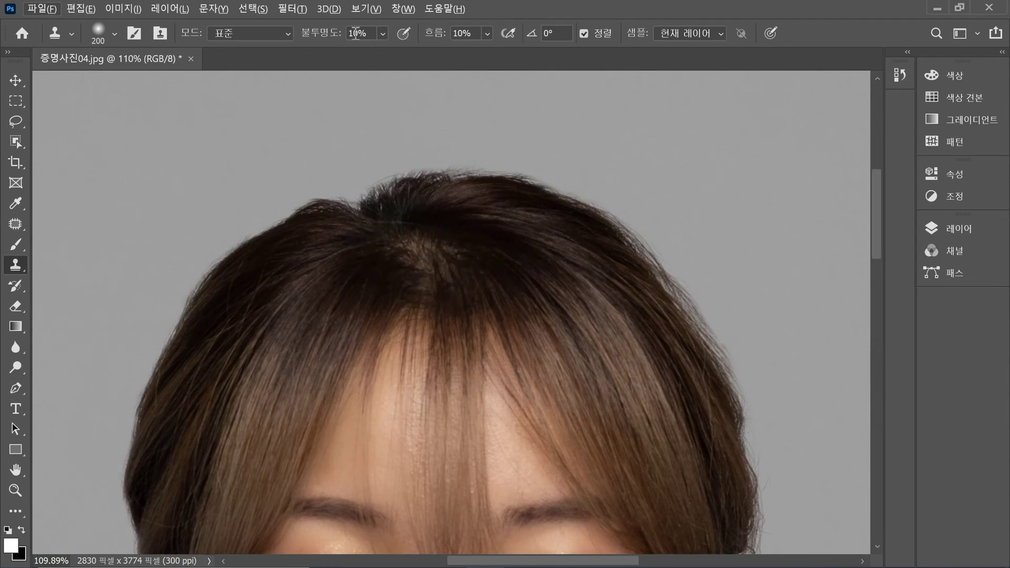
# Set the Clone Stamp opacity and flow to 100% and cover the light scalp at the parting with neighbouring hair.
pyautogui.write('100')
pyautogui.press('Tab')
pyautogui.write('100')
pyautogui.keyDown('alt'); pyautogui.click(311, 278); pyautogui.keyUp('alt')
pyautogui.moveTo(403, 264)
pyautogui.mouseDown()
pyautogui.moveTo(443, 276)
pyautogui.moveTo(396, 267)
pyautogui.mouseUp()
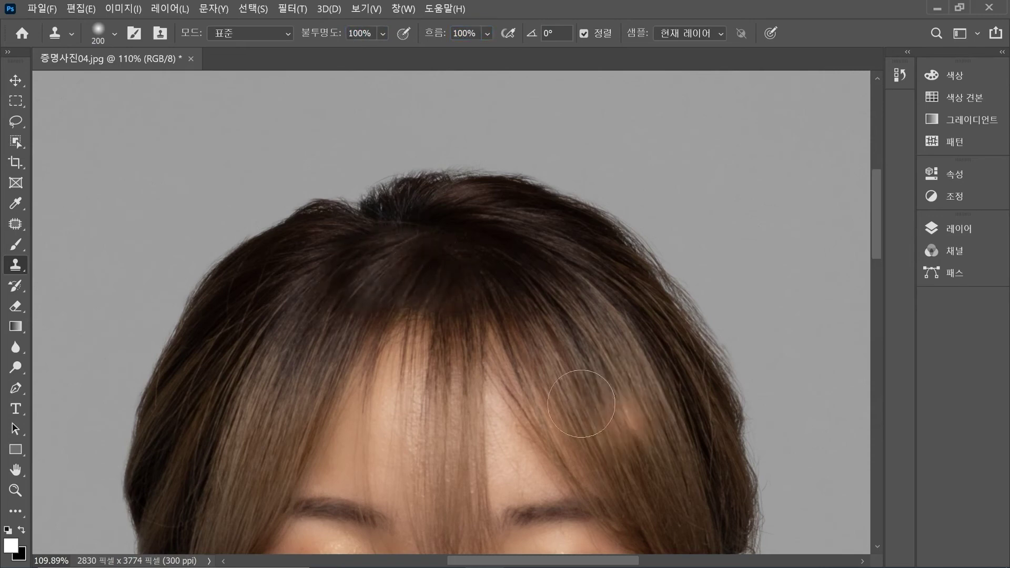
# Clone sampled hair along the hairline above the fringe to fill the thin spots on both sides of the parting.
pyautogui.scroll(-5, 454, 388)
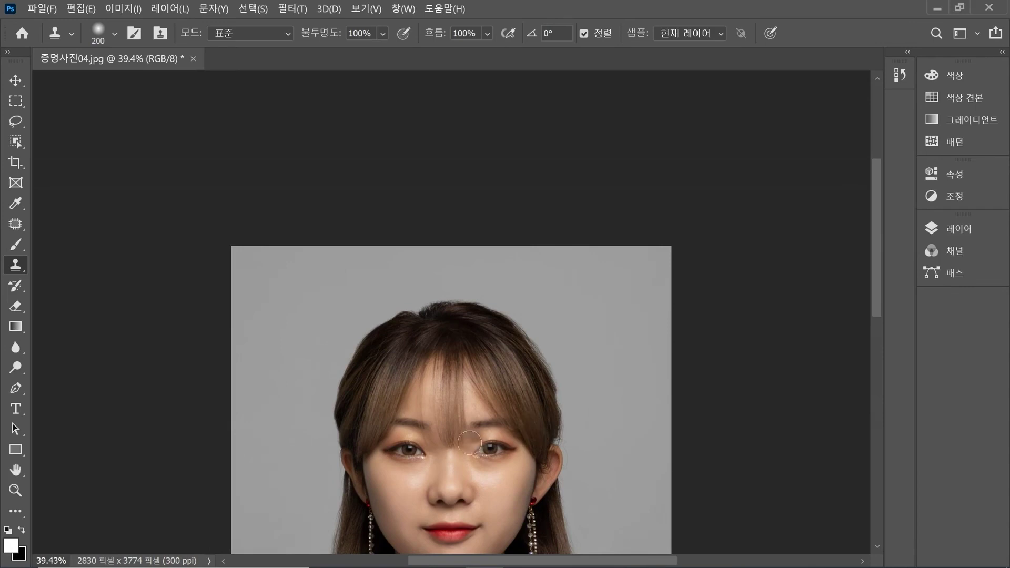
pyautogui.scroll(-3, 430, 355)
pyautogui.scroll(3, 430, 355)
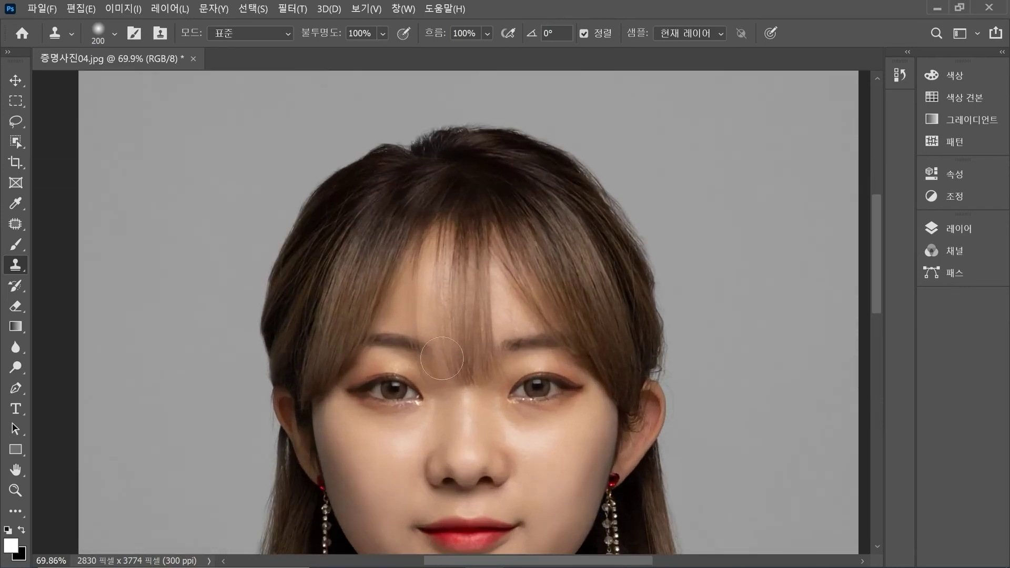
pyautogui.keyDown('alt'); pyautogui.click(514, 191); pyautogui.keyUp('alt')
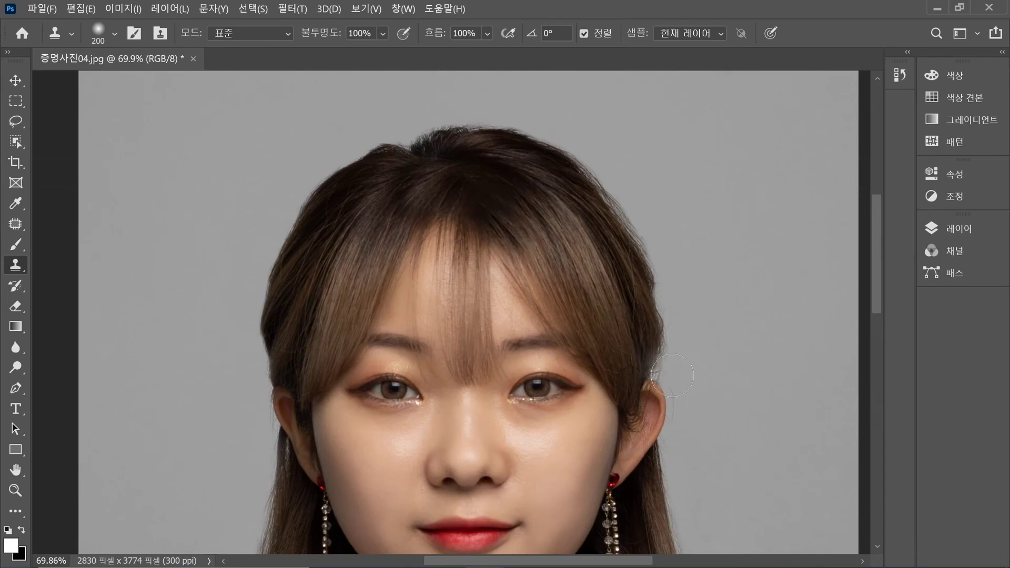
pyautogui.click(372, 208)
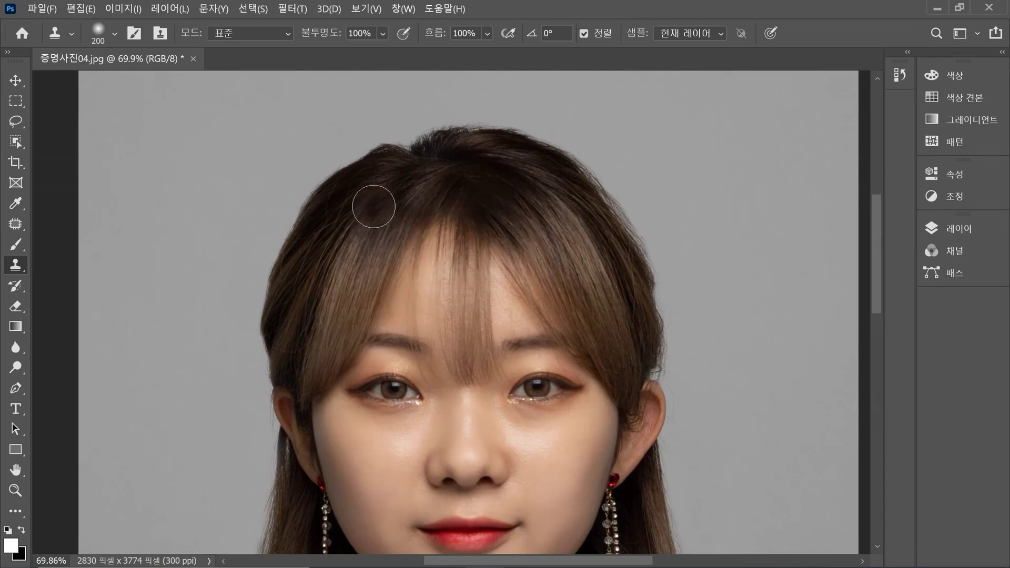
pyautogui.keyDown('alt'); pyautogui.click(396, 209); pyautogui.keyUp('alt')
pyautogui.moveTo(438, 209); pyautogui.dragTo(425, 211)
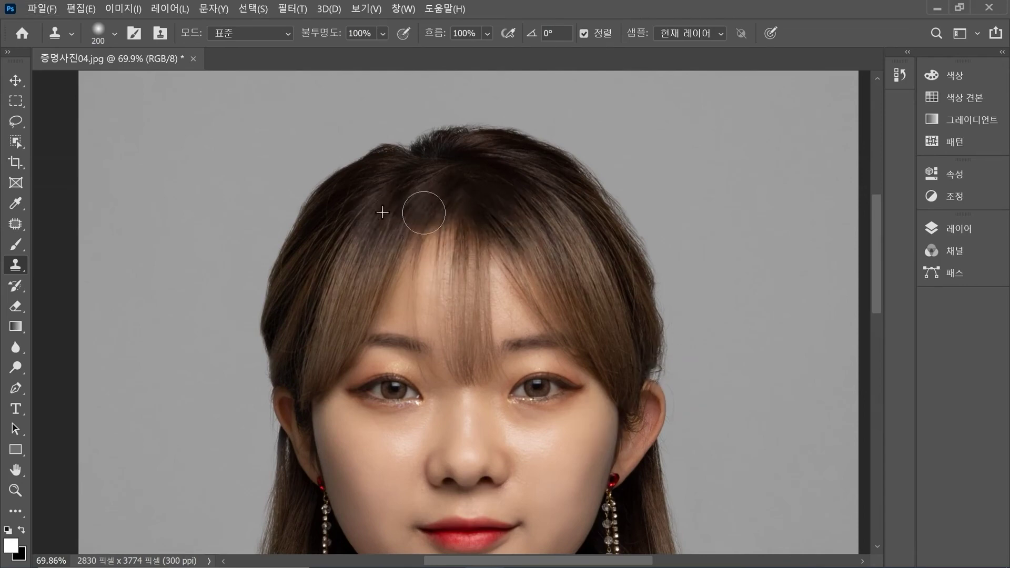
pyautogui.click(435, 293)
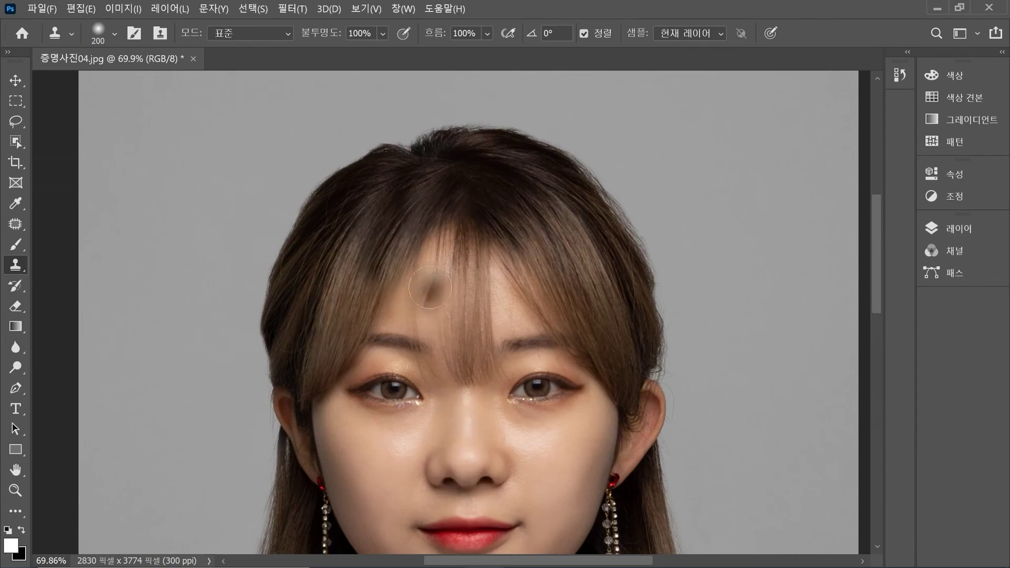
pyautogui.keyDown('alt'); pyautogui.click(397, 227); pyautogui.keyUp('alt')
pyautogui.moveTo(444, 226); pyautogui.dragTo(426, 229)
pyautogui.scroll(-10, 364, 400)
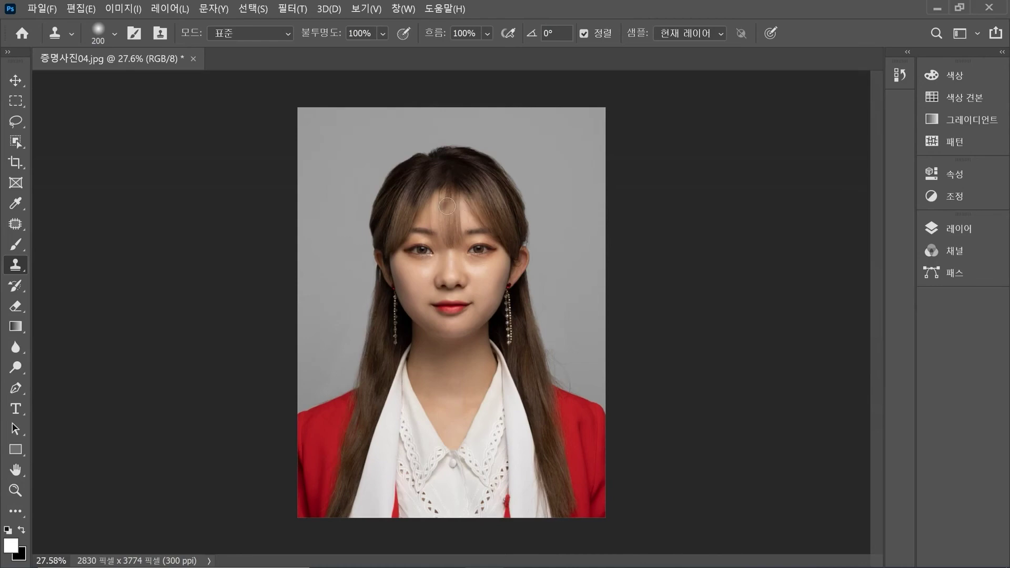
# Sharpen the portrait with the Unsharp Mask filter, adjusting its amount at a radius of 1.0 pixel and a threshold of 0.
pyautogui.scroll(3, 447, 206)
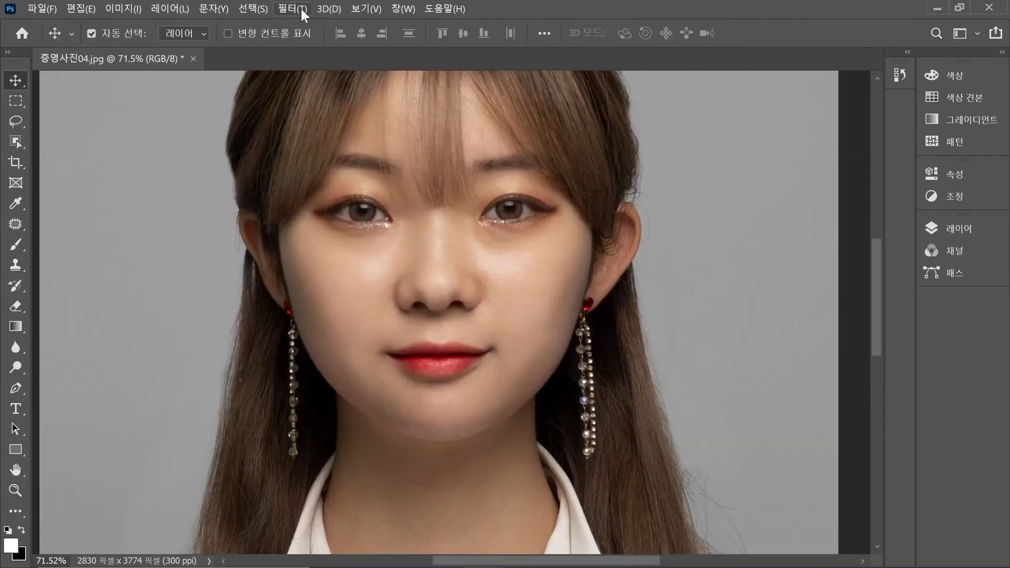
pyautogui.click(299, 8)
pyautogui.moveTo(327, 217)
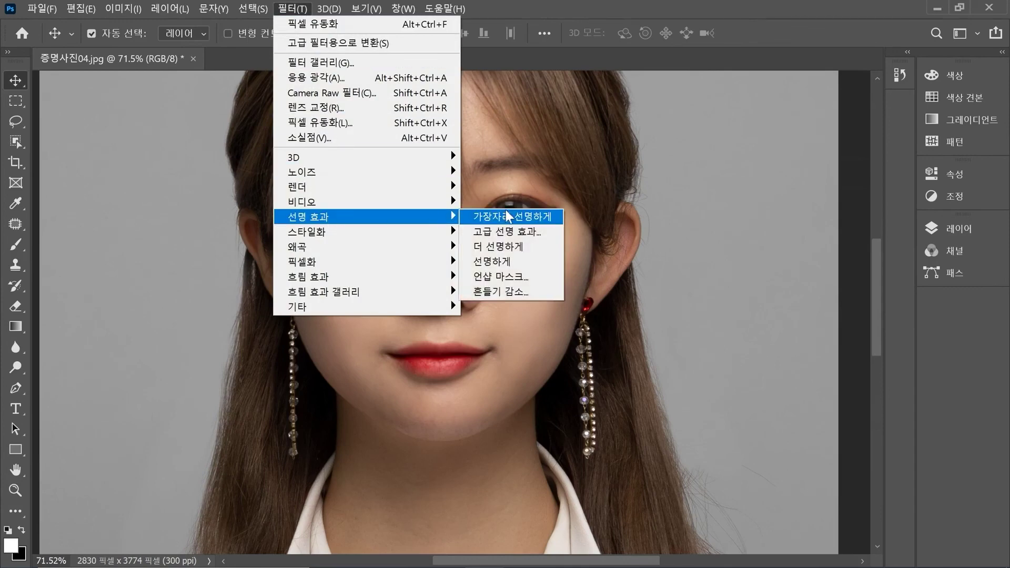
pyautogui.click(518, 277)
pyautogui.moveTo(479, 65); pyautogui.dragTo(759, 119)
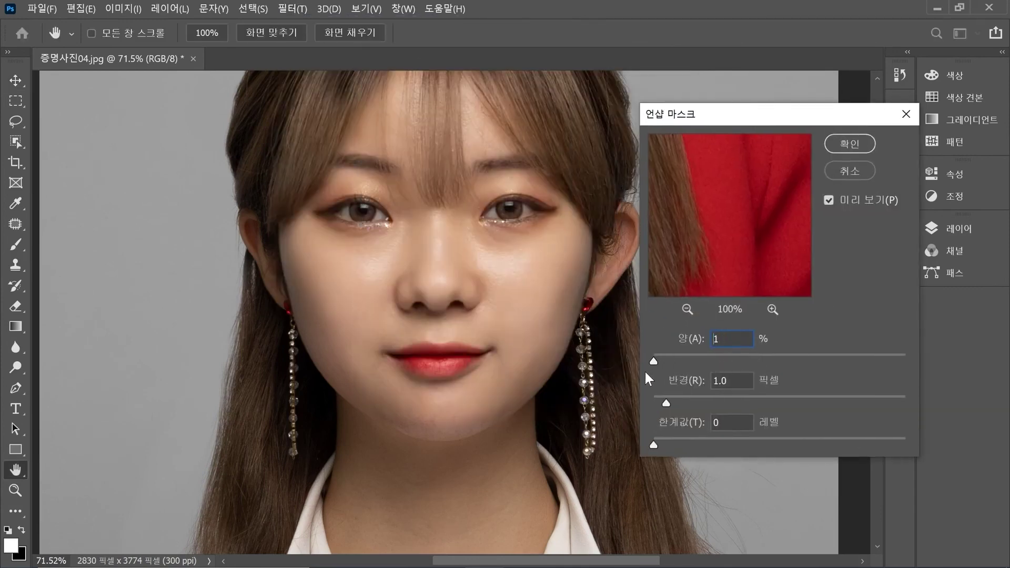
pyautogui.moveTo(700, 361); pyautogui.dragTo(656, 361)
pyautogui.moveTo(800, 358); pyautogui.dragTo(796, 358)
pyautogui.moveTo(773, 357); pyautogui.dragTo(924, 369)
pyautogui.click(771, 360)
pyautogui.click(776, 358)
pyautogui.moveTo(777, 361); pyautogui.dragTo(782, 361)
pyautogui.click(767, 360)
pyautogui.click(860, 144)
pyautogui.hotkey('ctrl', '0')
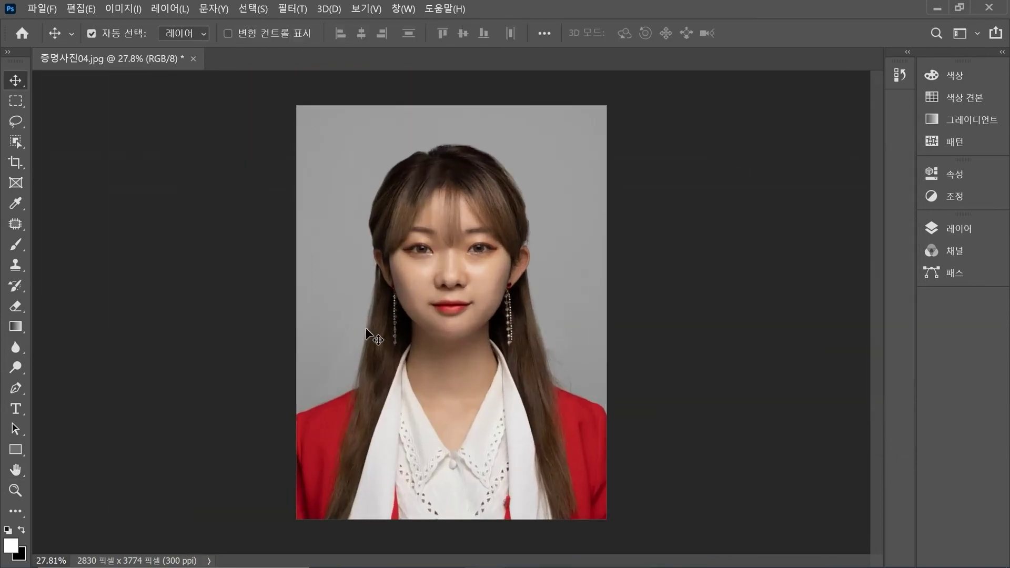
# Crop the portrait tighter at the 3:4 ratio to 2652 x 3536 pixels, shifting the frame for more space above the head.
pyautogui.click(15, 204)
pyautogui.click(16, 183)
pyautogui.click(15, 162)
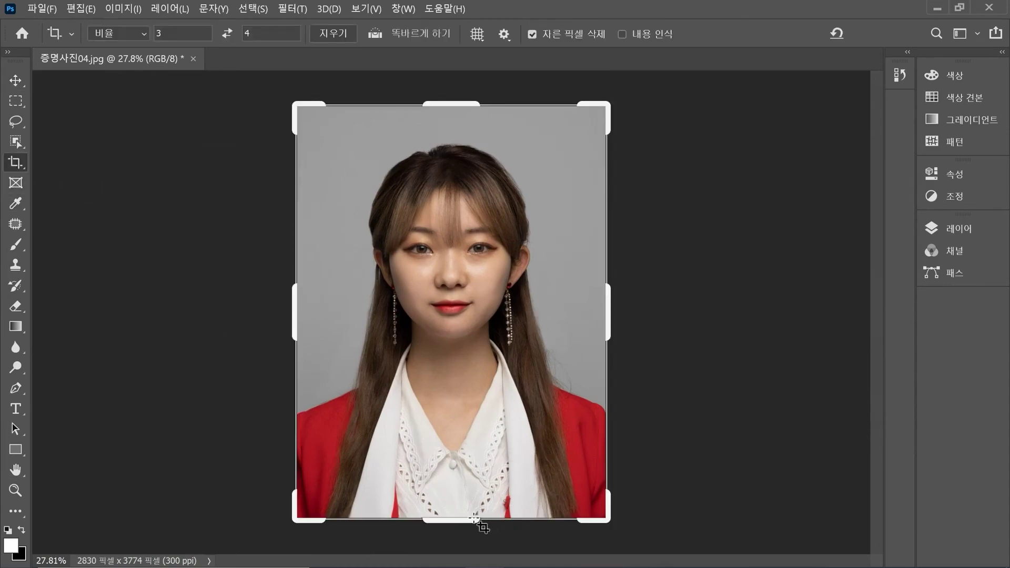
pyautogui.moveTo(610, 505); pyautogui.dragTo(595, 482)
pyautogui.moveTo(466, 324); pyautogui.dragTo(455, 327)
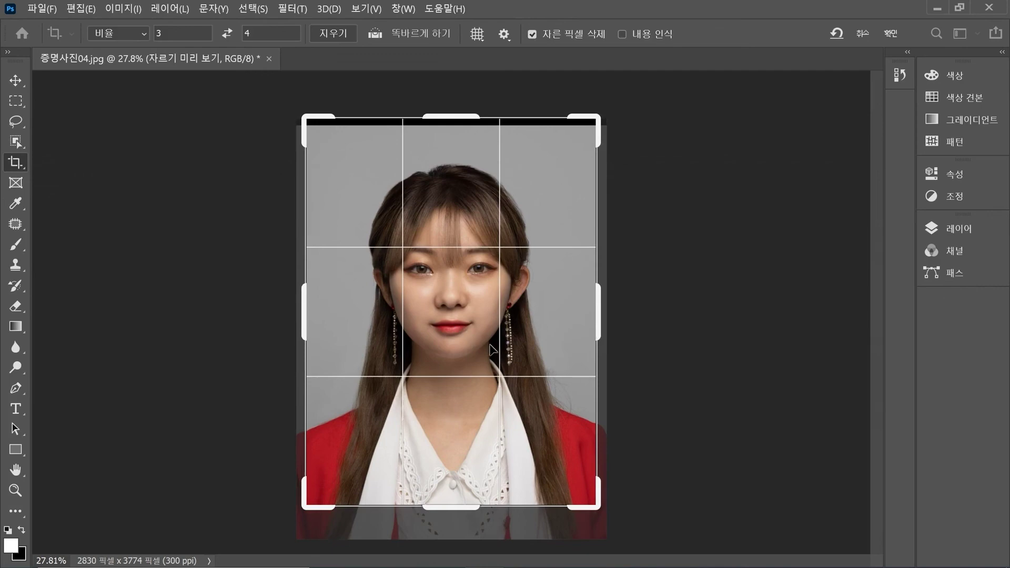
pyautogui.press('Return')
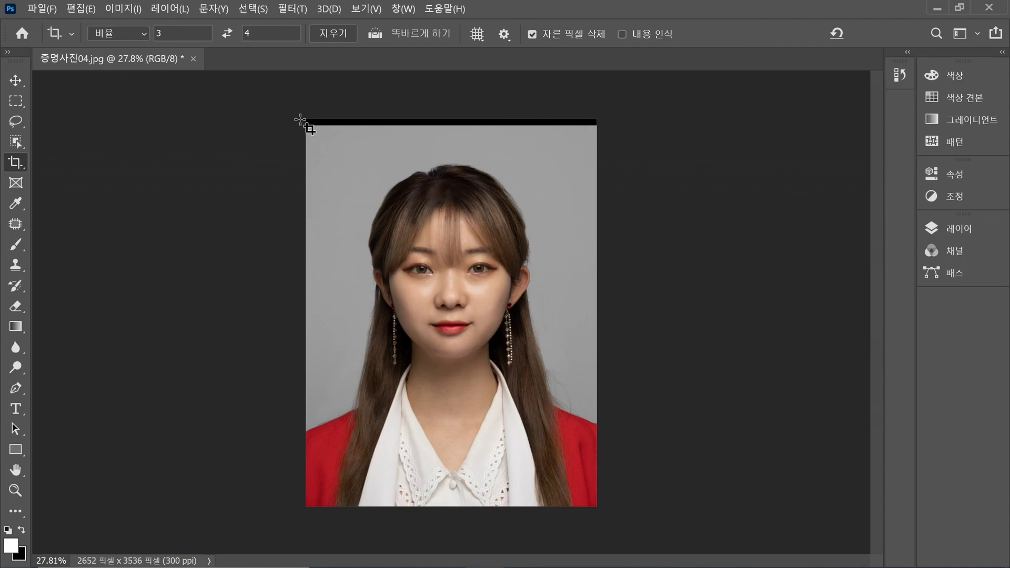
# Select the black strip along the photo's upper edge with the Lasso, fill it with Content-Aware at 100% opacity and deselect.
pyautogui.click(14, 123)
pyautogui.moveTo(343, 143)
pyautogui.mouseDown()
pyautogui.moveTo(620, 139)
pyautogui.moveTo(634, 106)
pyautogui.moveTo(510, 91)
pyautogui.moveTo(283, 90)
pyautogui.mouseUp()
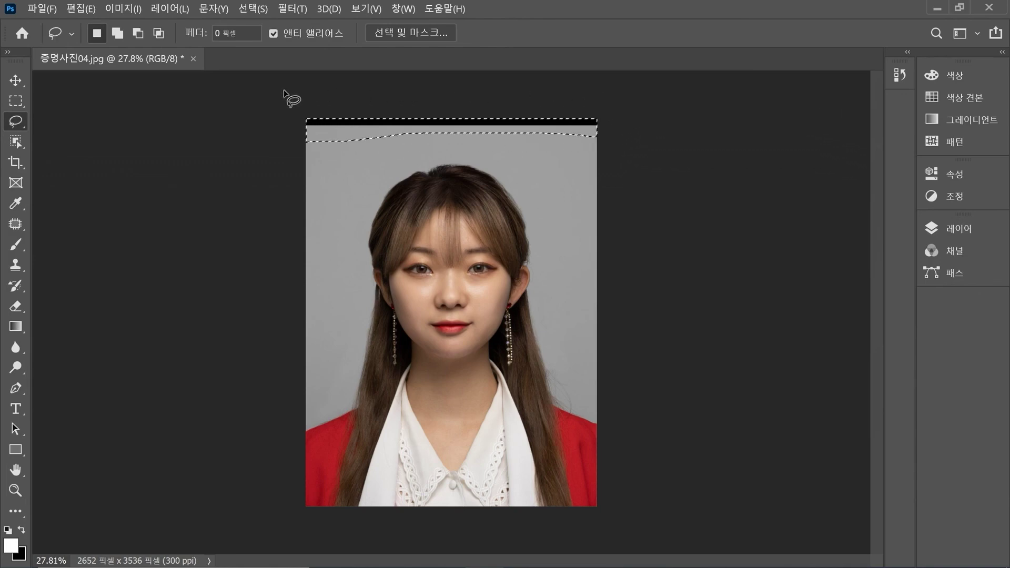
pyautogui.rightClick(332, 131)
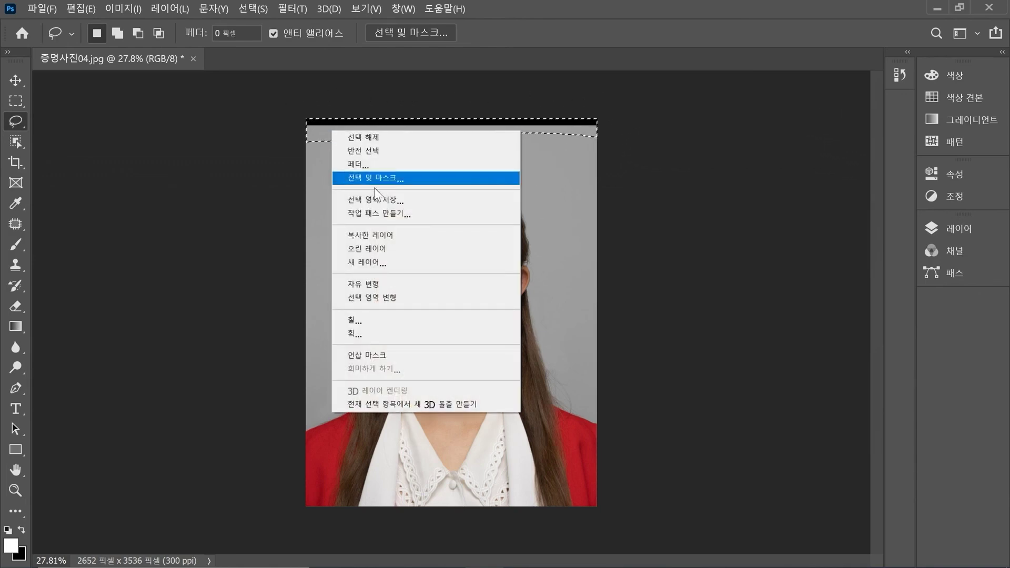
pyautogui.click(386, 320)
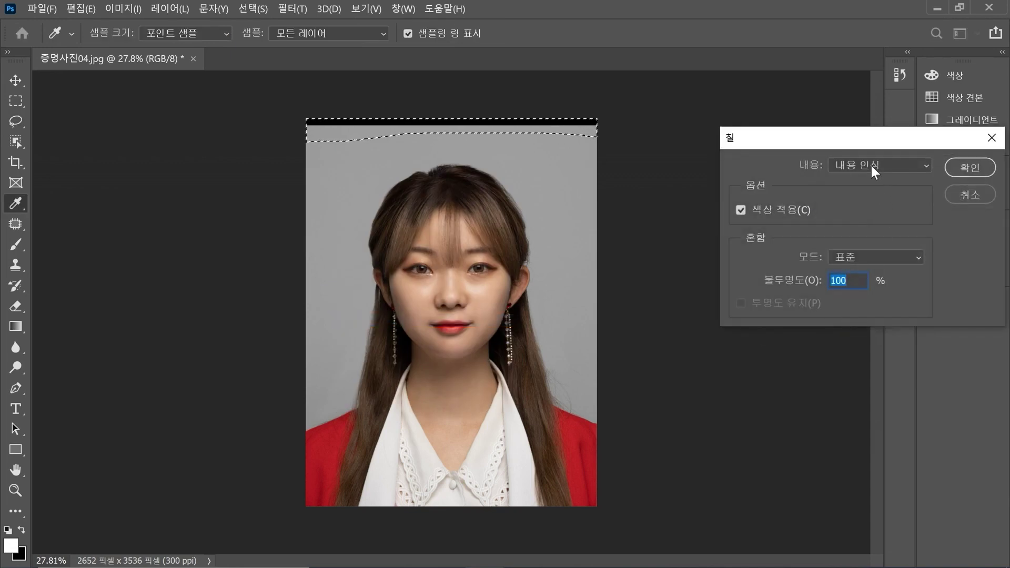
pyautogui.click(974, 166)
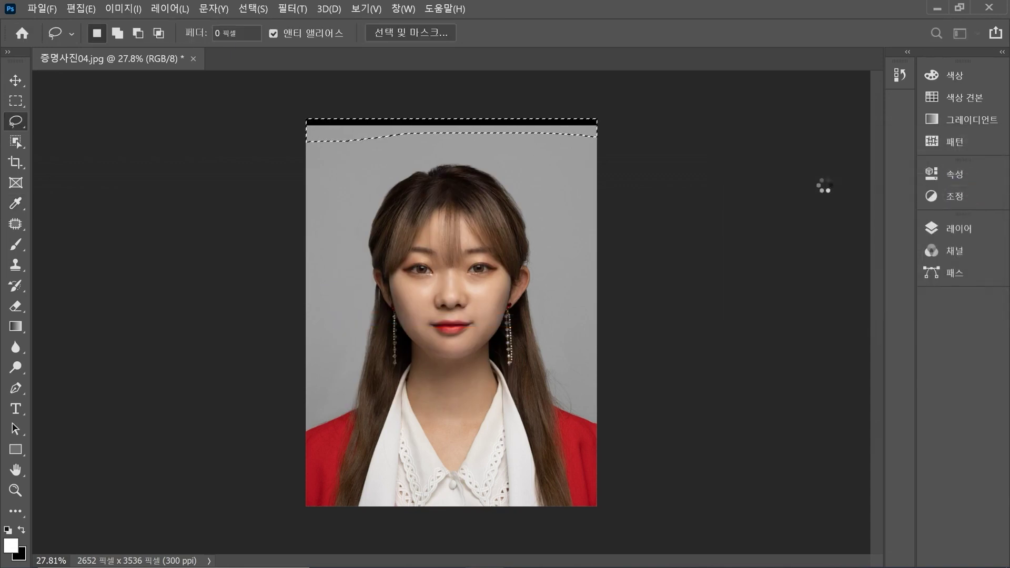
pyautogui.hotkey('ctrl', 'd')
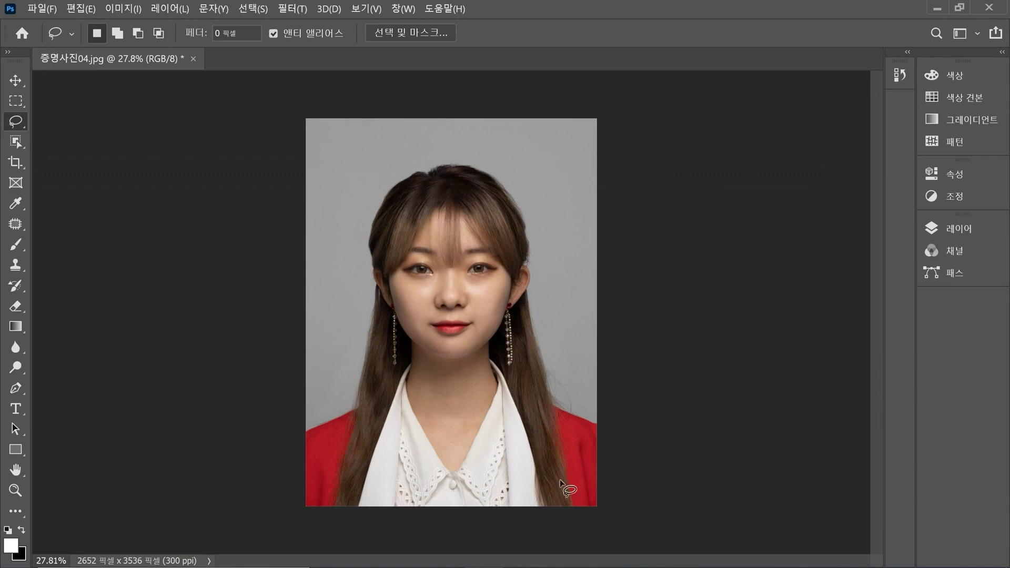
# Try to push the white lapel into shape at the photo's lower edge with a Liquify brush of size 500.
pyautogui.scroll(2, 463, 390)
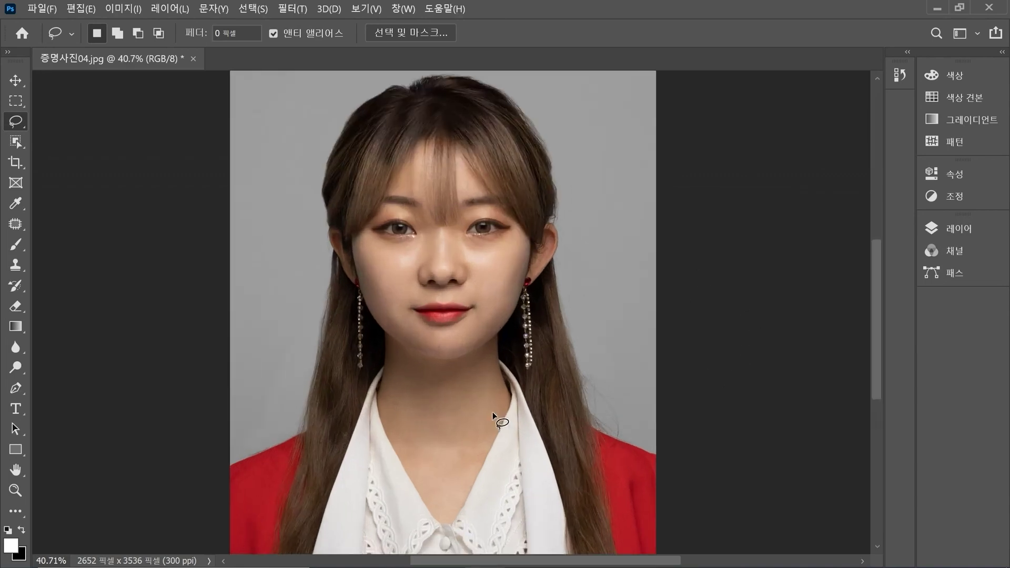
pyautogui.scroll(1, 437, 418)
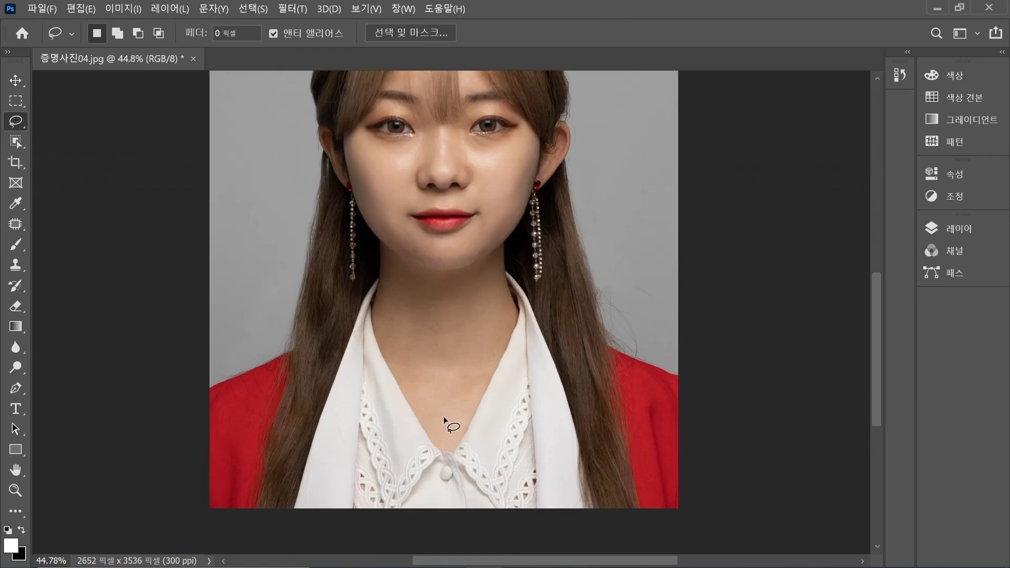
pyautogui.scroll(2, 431, 430)
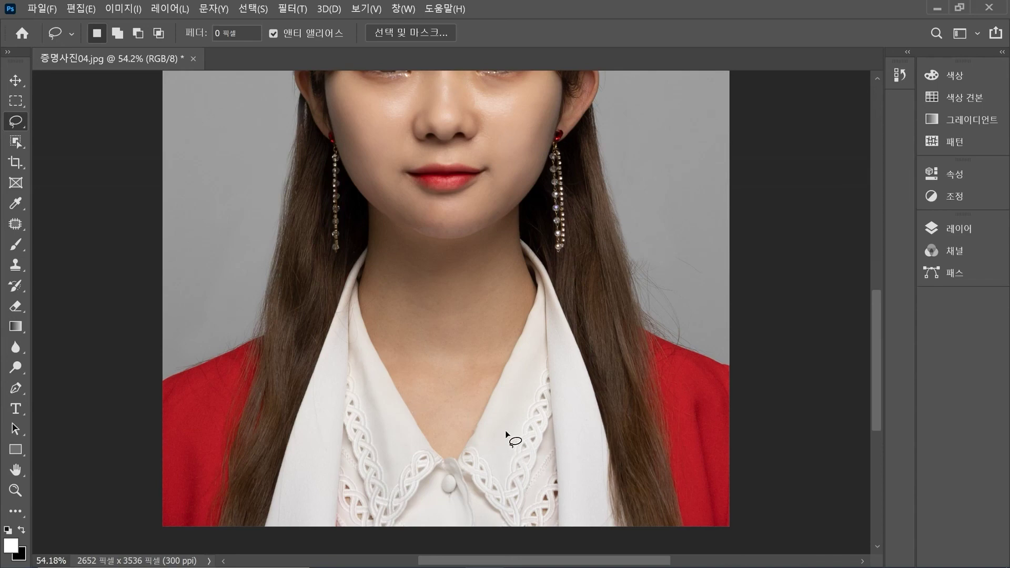
pyautogui.scroll(-2, 533, 298)
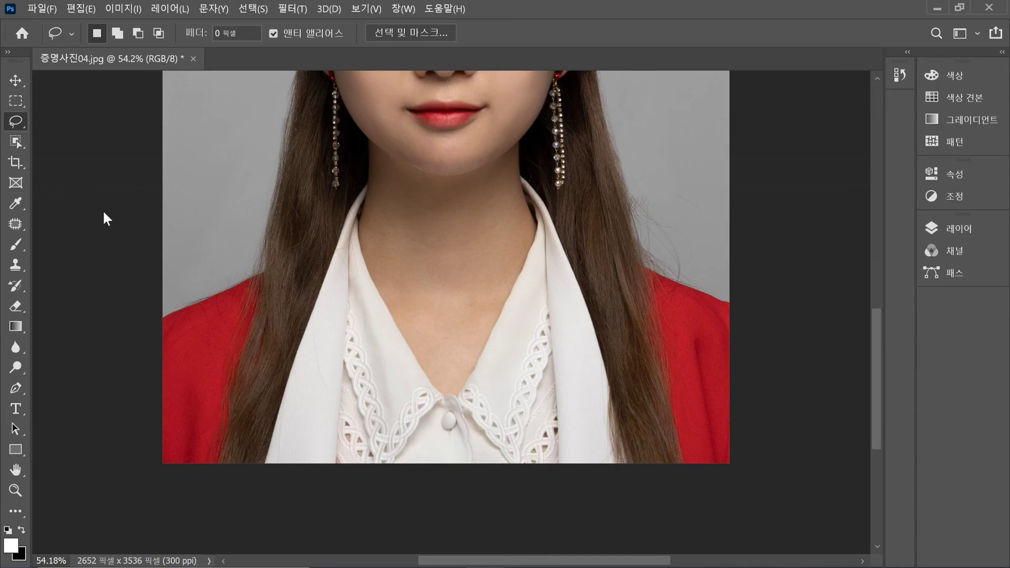
pyautogui.hotkey('ctrl', 'shift', 'x')
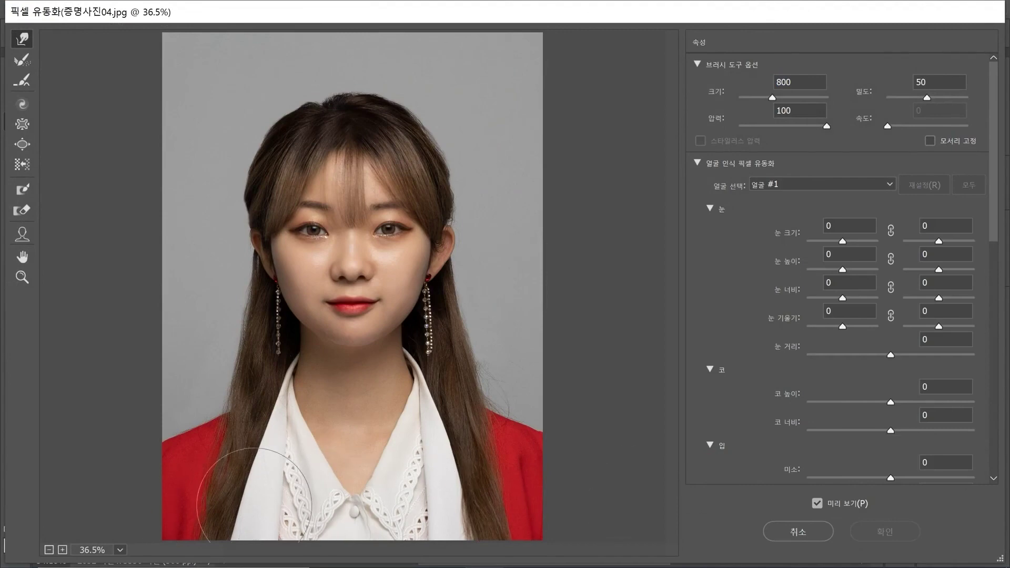
pyautogui.press('[')
pyautogui.press('[')
pyautogui.press('[')
pyautogui.press('[')
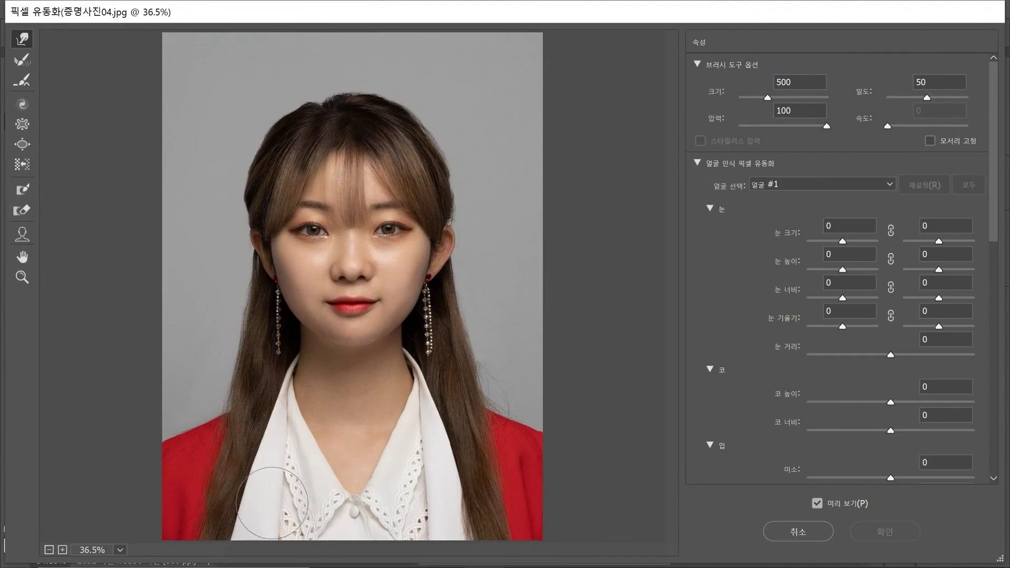
pyautogui.moveTo(275, 499); pyautogui.dragTo(271, 506)
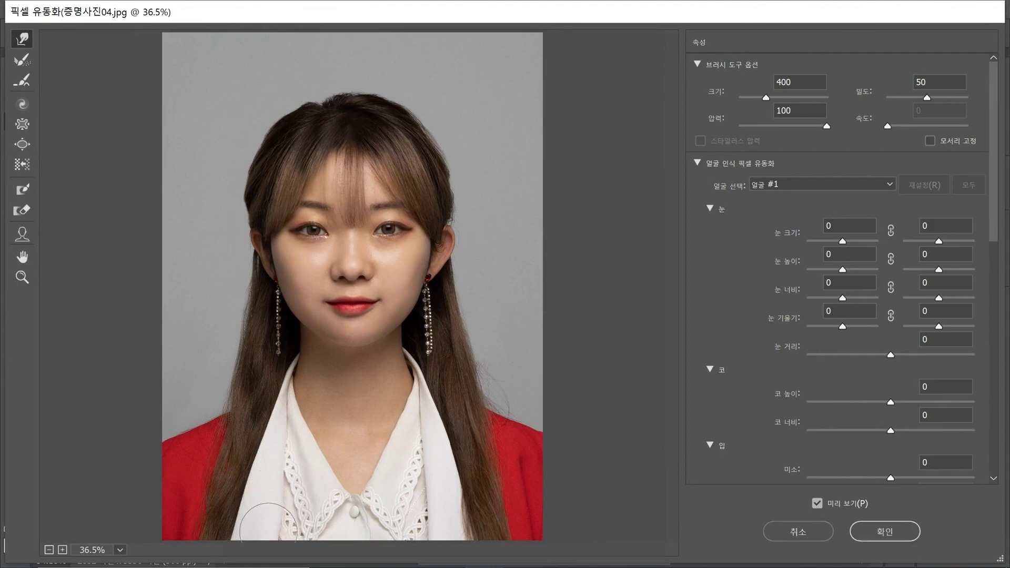
pyautogui.press('[')
pyautogui.press('[')
pyautogui.click(798, 532)
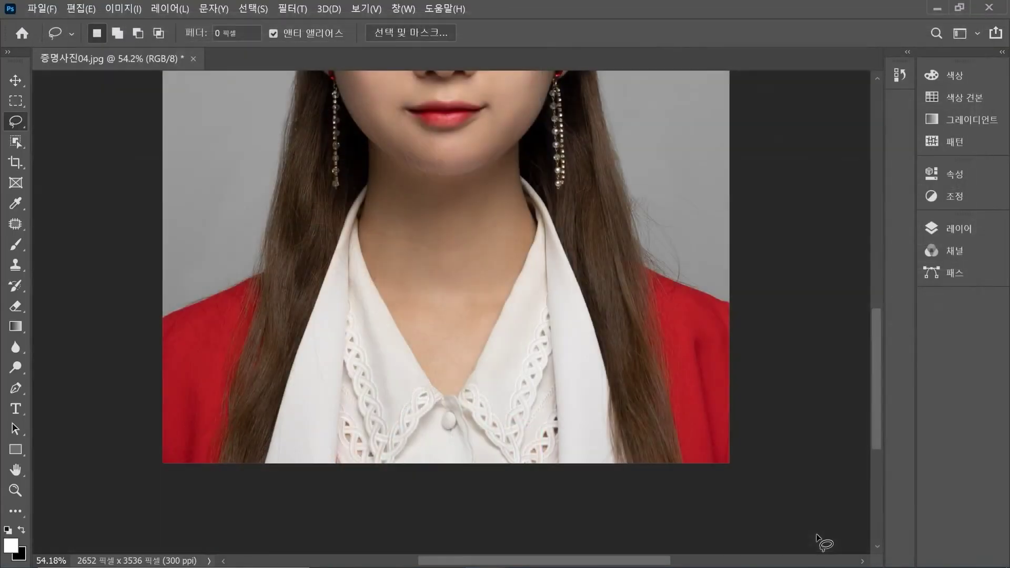
# Review the cropped portrait as a whole and the face and hair up close.
pyautogui.hotkey('ctrl', '0')
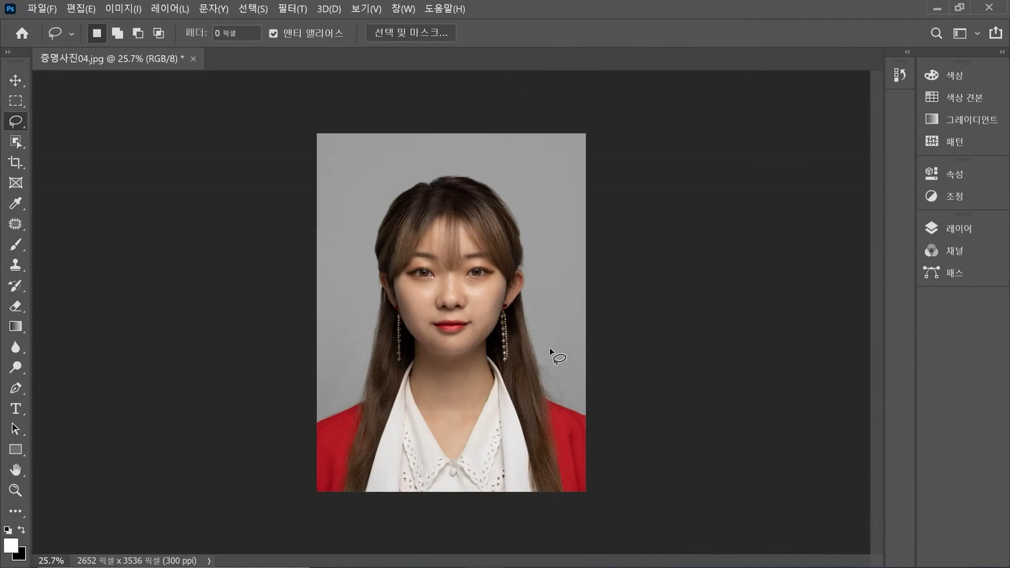
pyautogui.scroll(4, 502, 319)
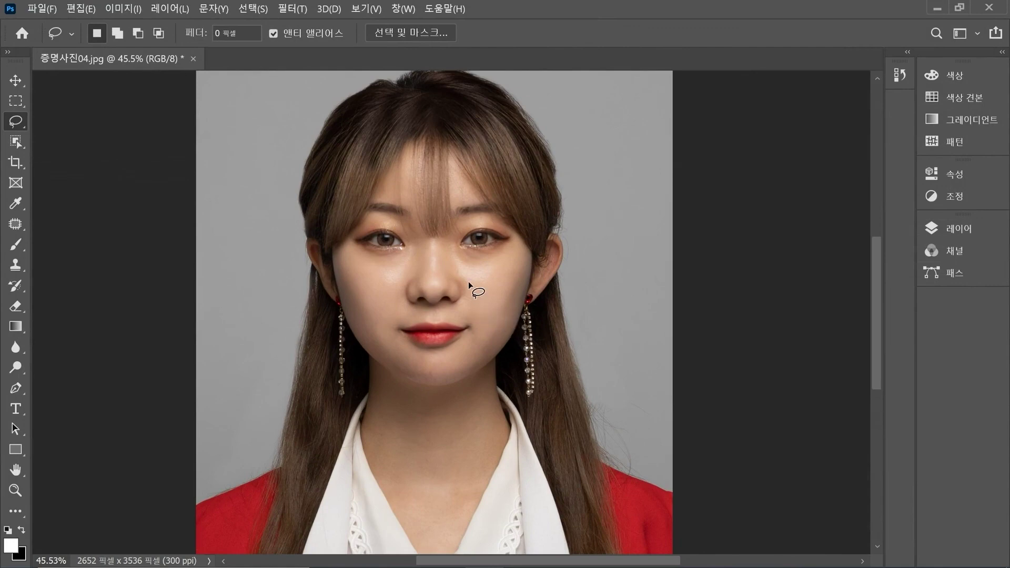
pyautogui.scroll(1, 495, 232)
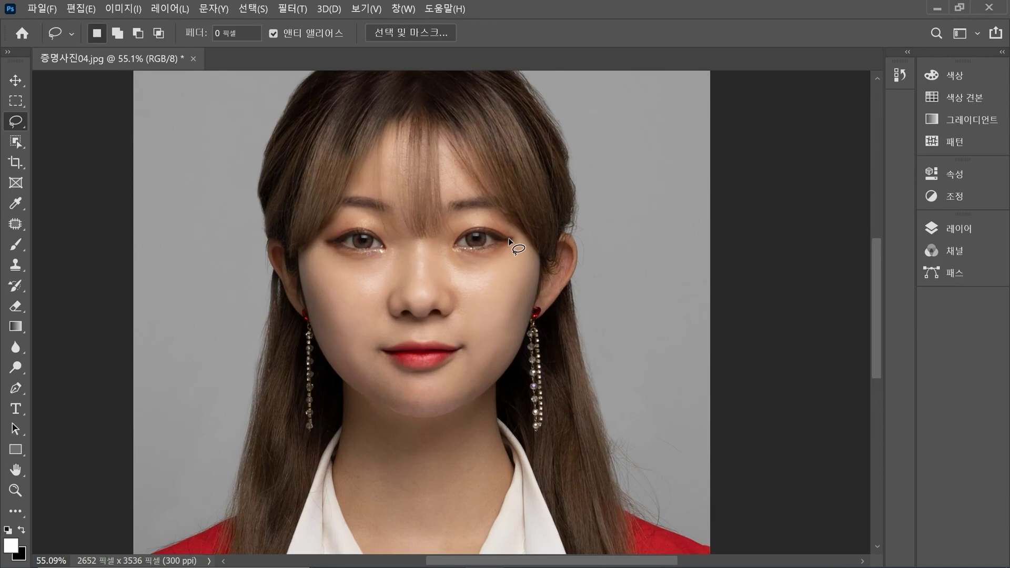
pyautogui.scroll(2, 509, 240)
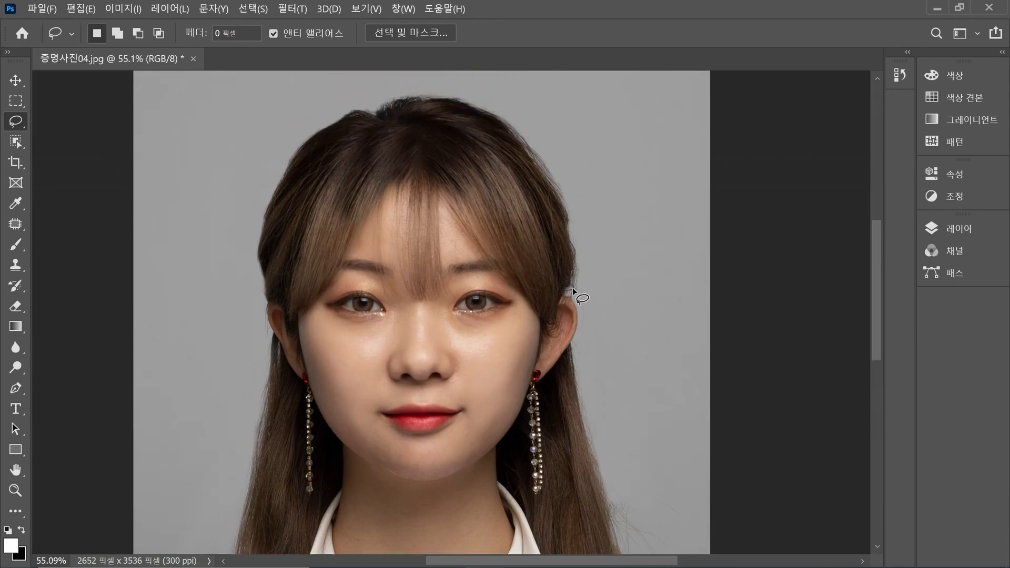
pyautogui.click(15, 80)
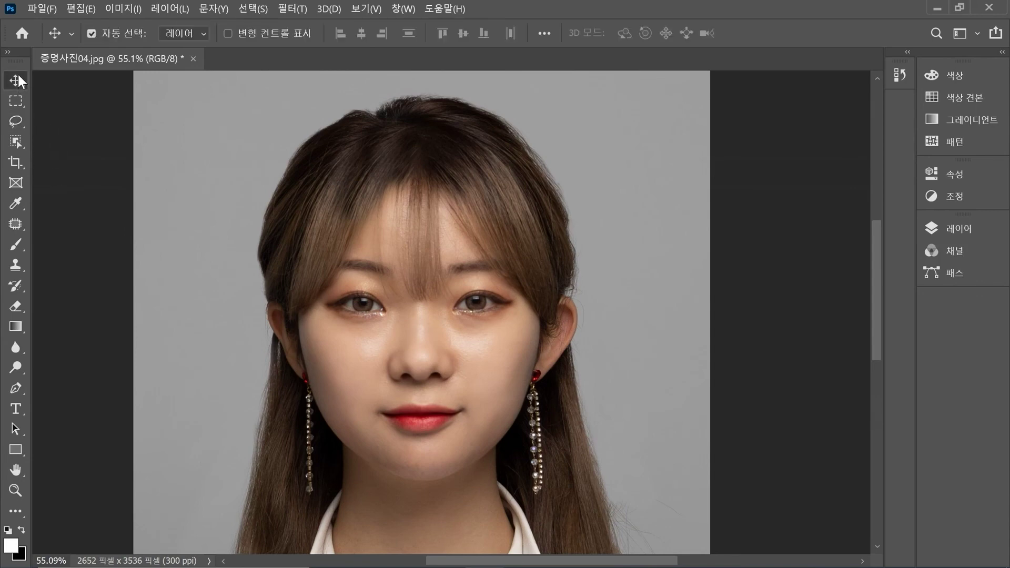